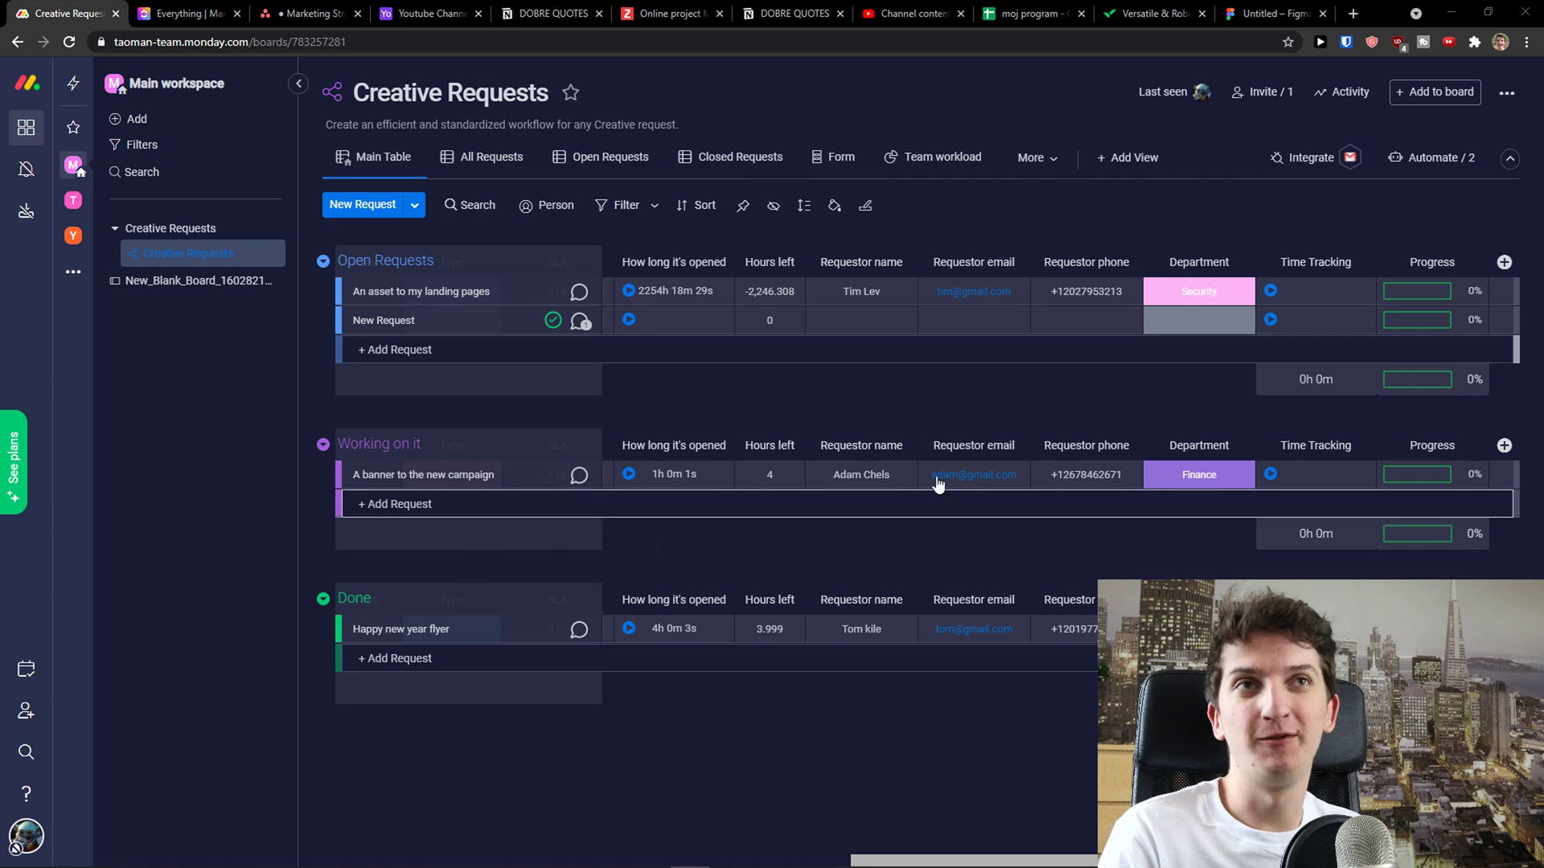
# Bring up ClickUp's Everything task list after a brief look at the monday.com Creative Requests board.
pyautogui.click(183, 16)
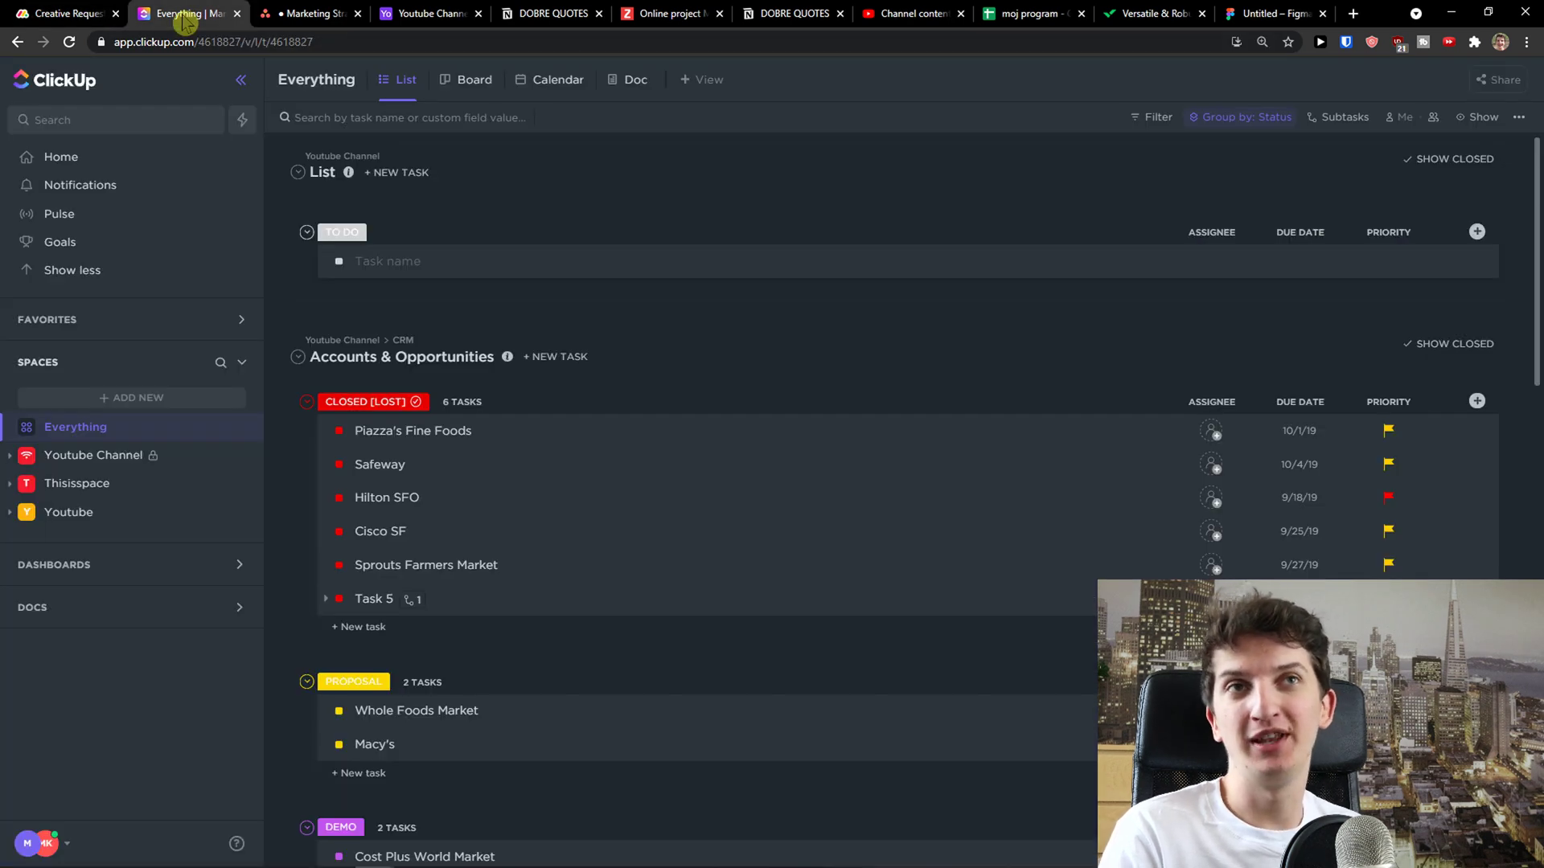
pyautogui.click(92, 12)
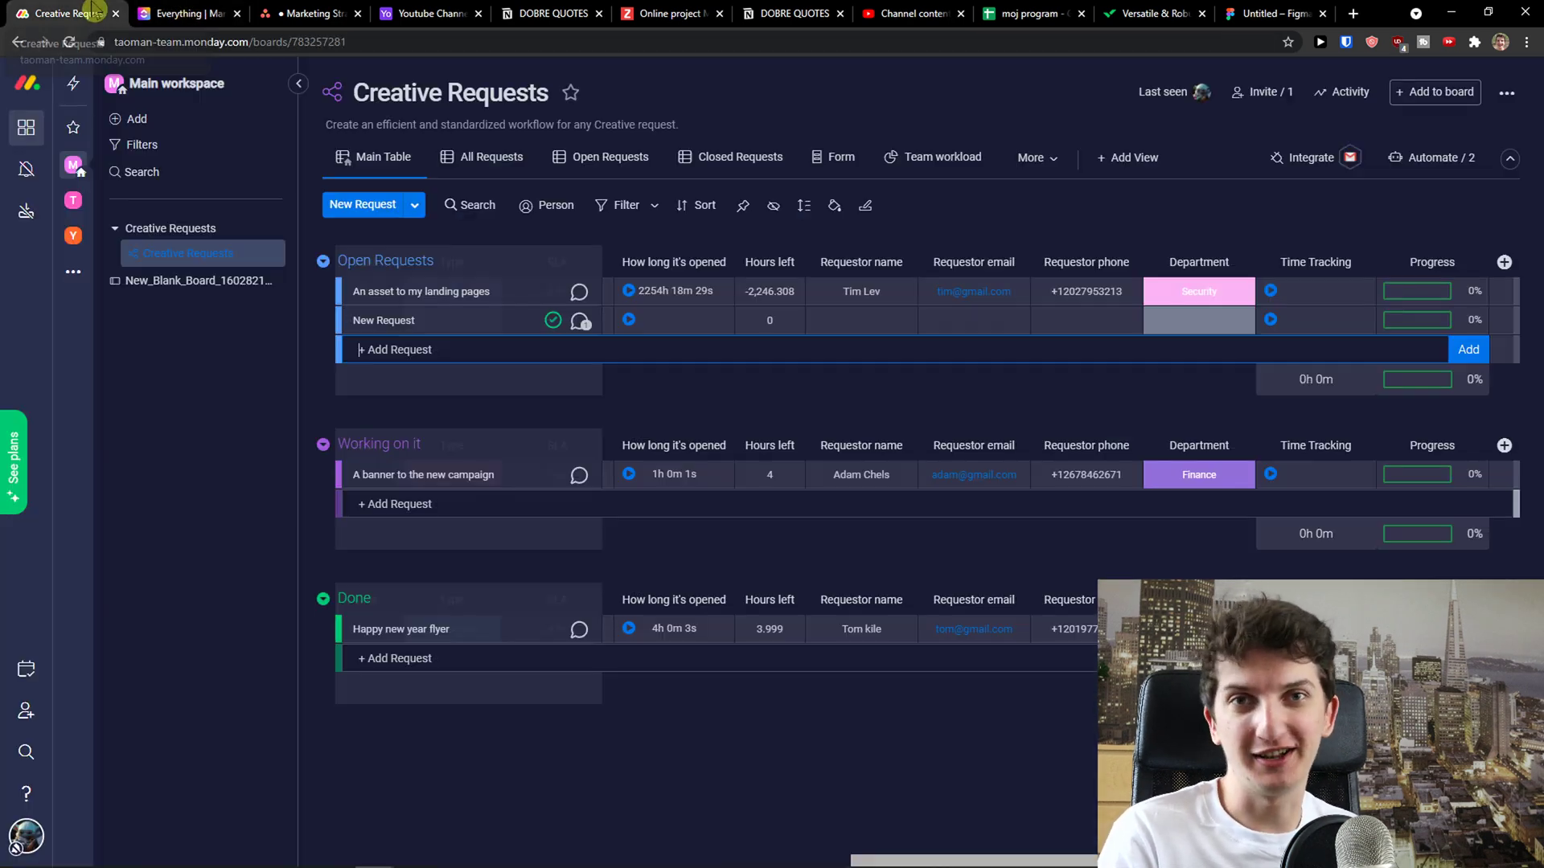
pyautogui.click(178, 11)
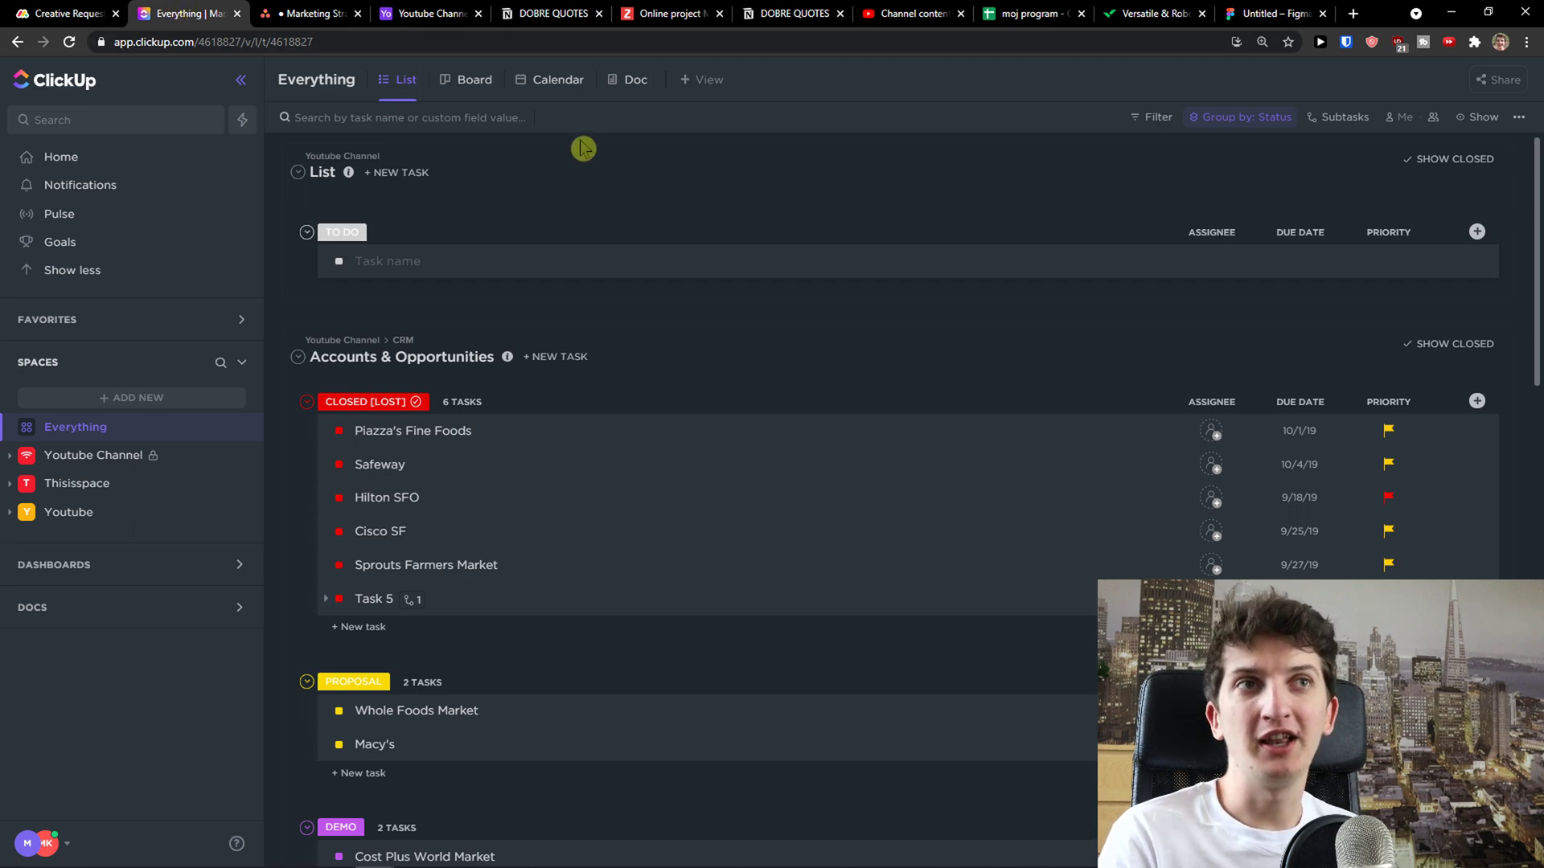
# Preview the Board, Calendar, Gantt, Table and Mind Map view types, then dismiss the choices.
pyautogui.click(703, 80)
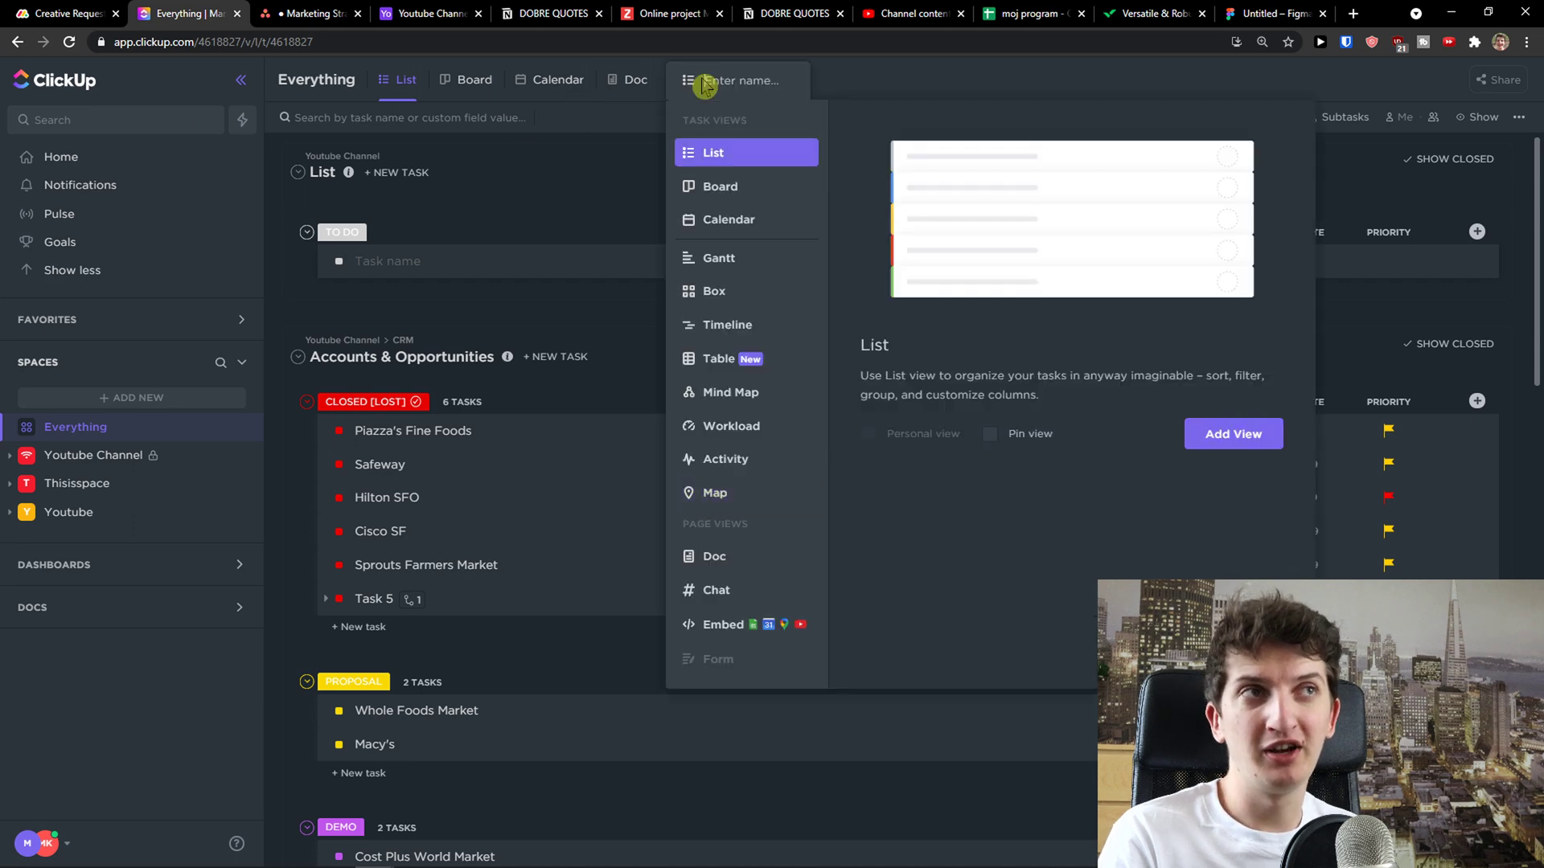
pyautogui.click(741, 186)
pyautogui.click(741, 221)
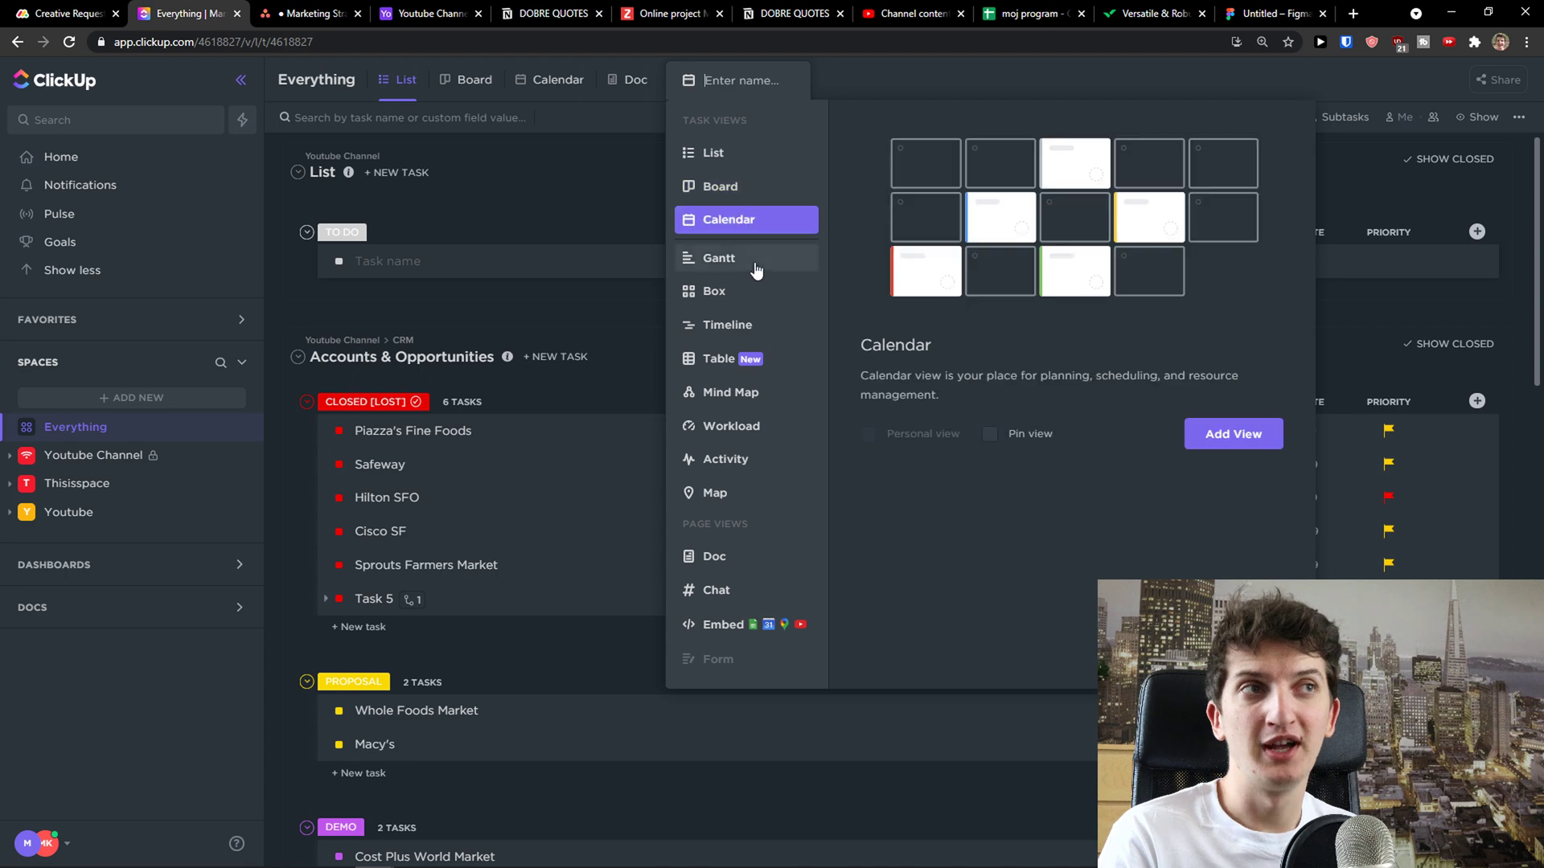
pyautogui.click(751, 259)
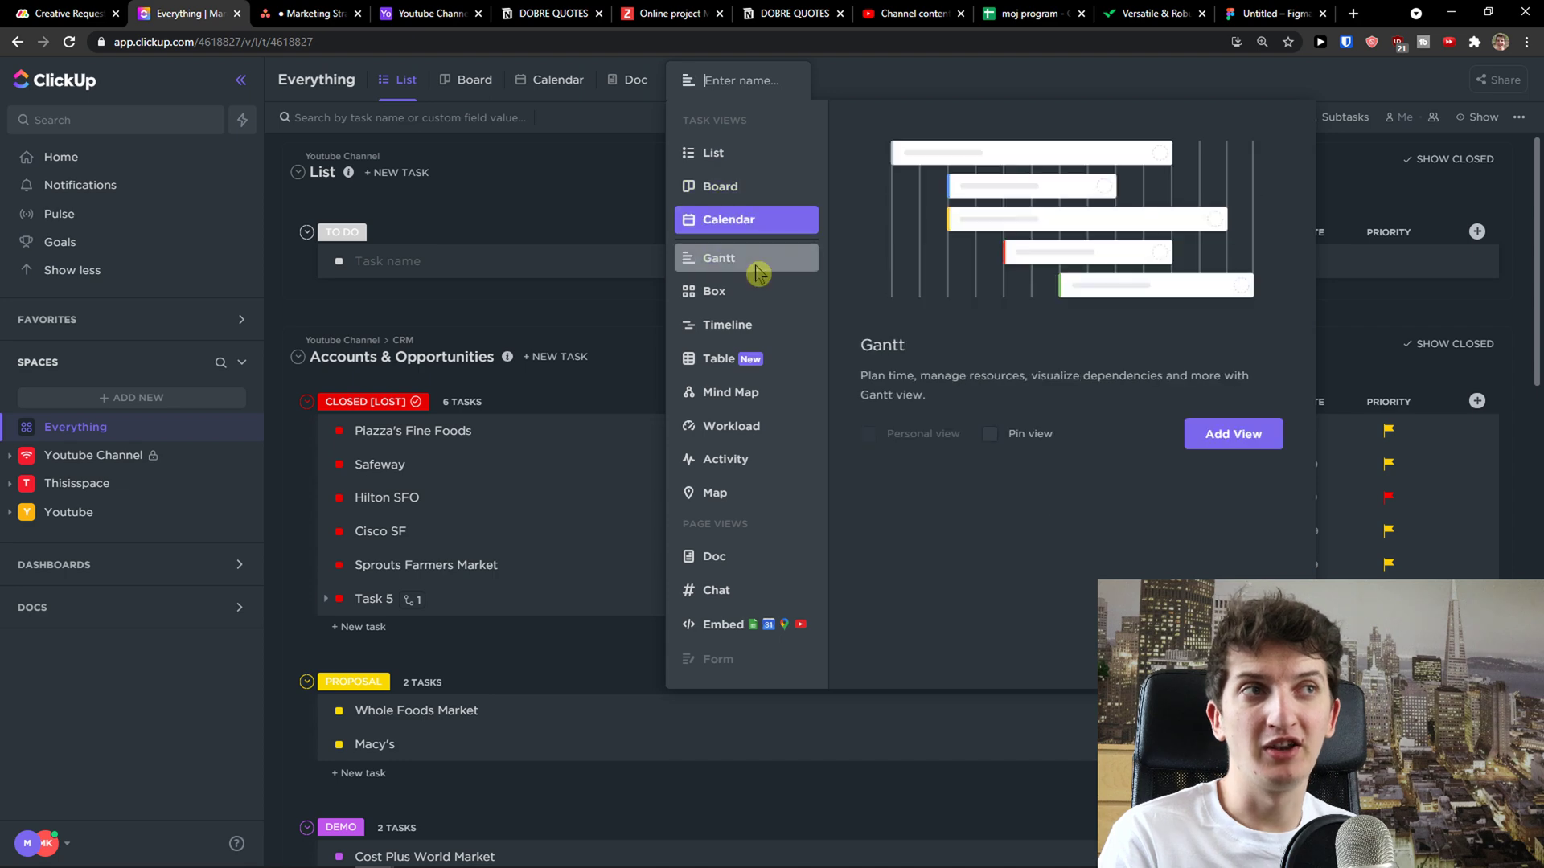
pyautogui.click(718, 362)
pyautogui.click(744, 394)
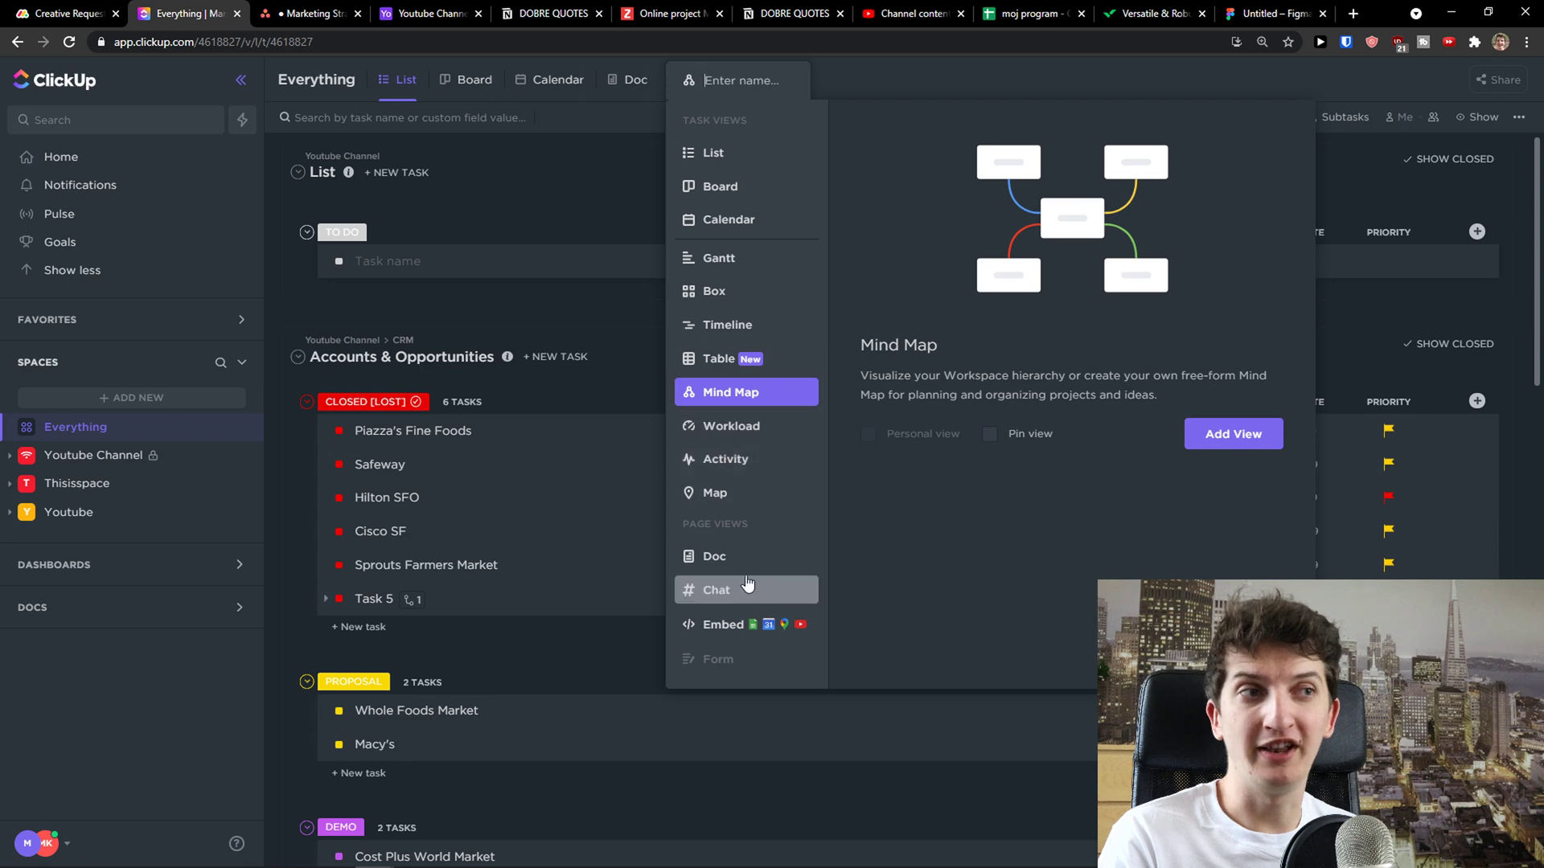
pyautogui.click(453, 322)
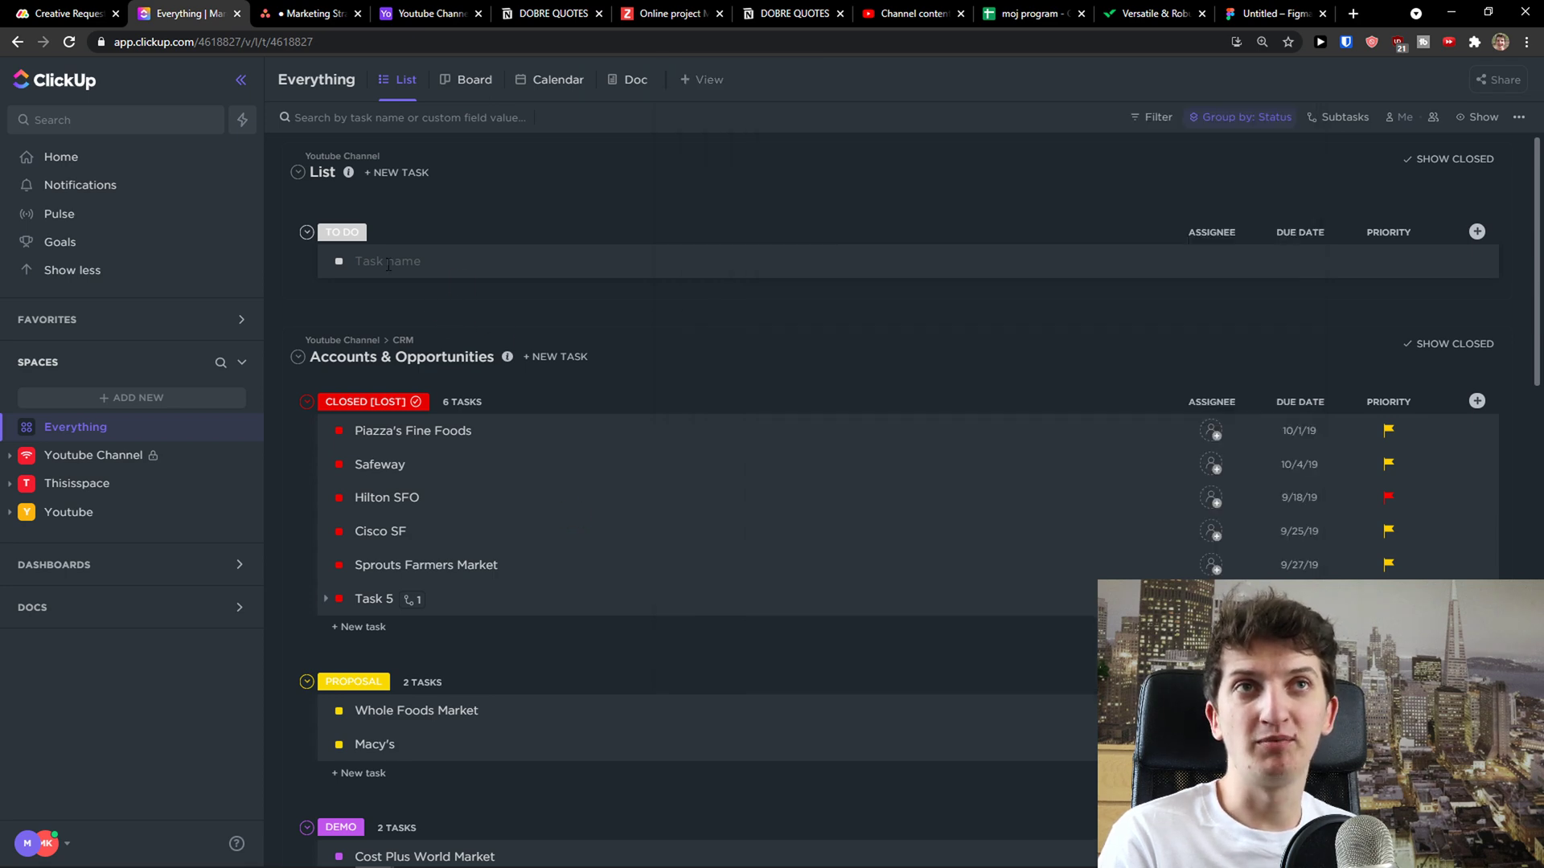
pyautogui.click(74, 11)
pyautogui.click(163, 11)
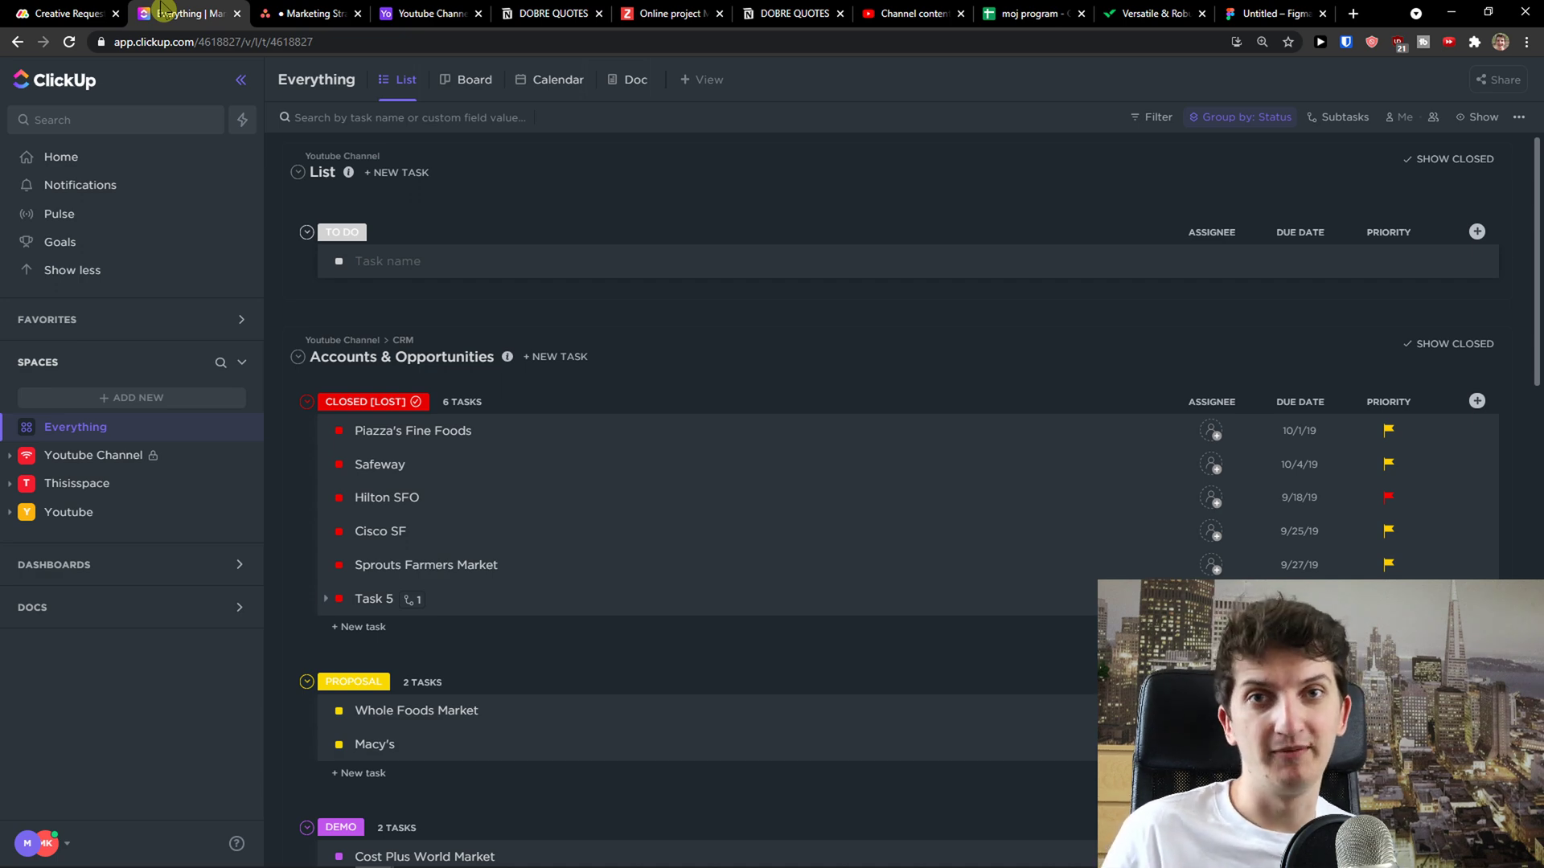
pyautogui.click(104, 13)
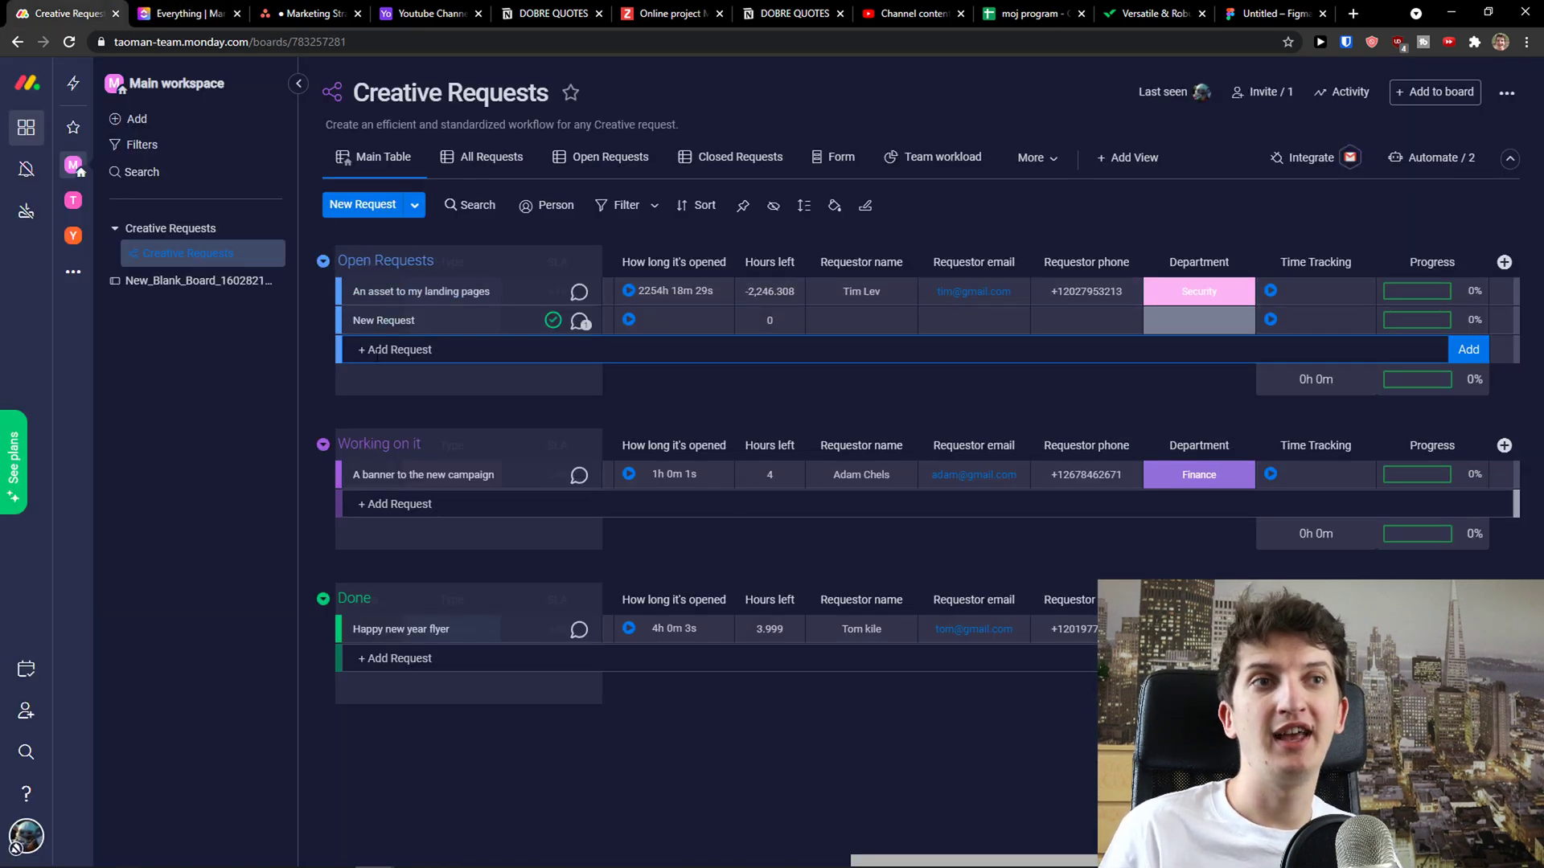
pyautogui.click(182, 21)
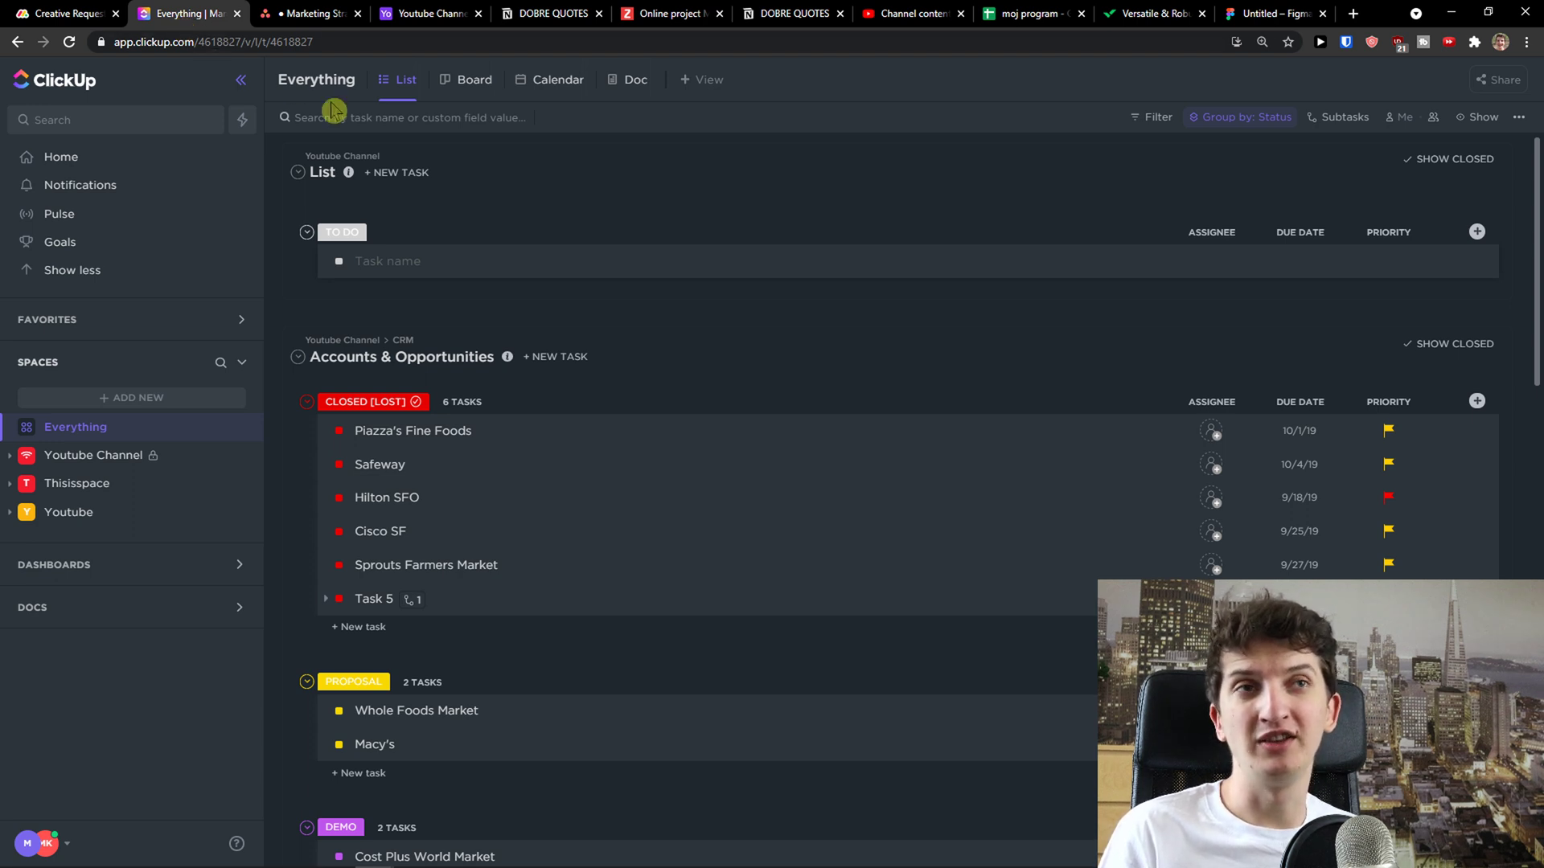
pyautogui.scroll(-1, 334, 323)
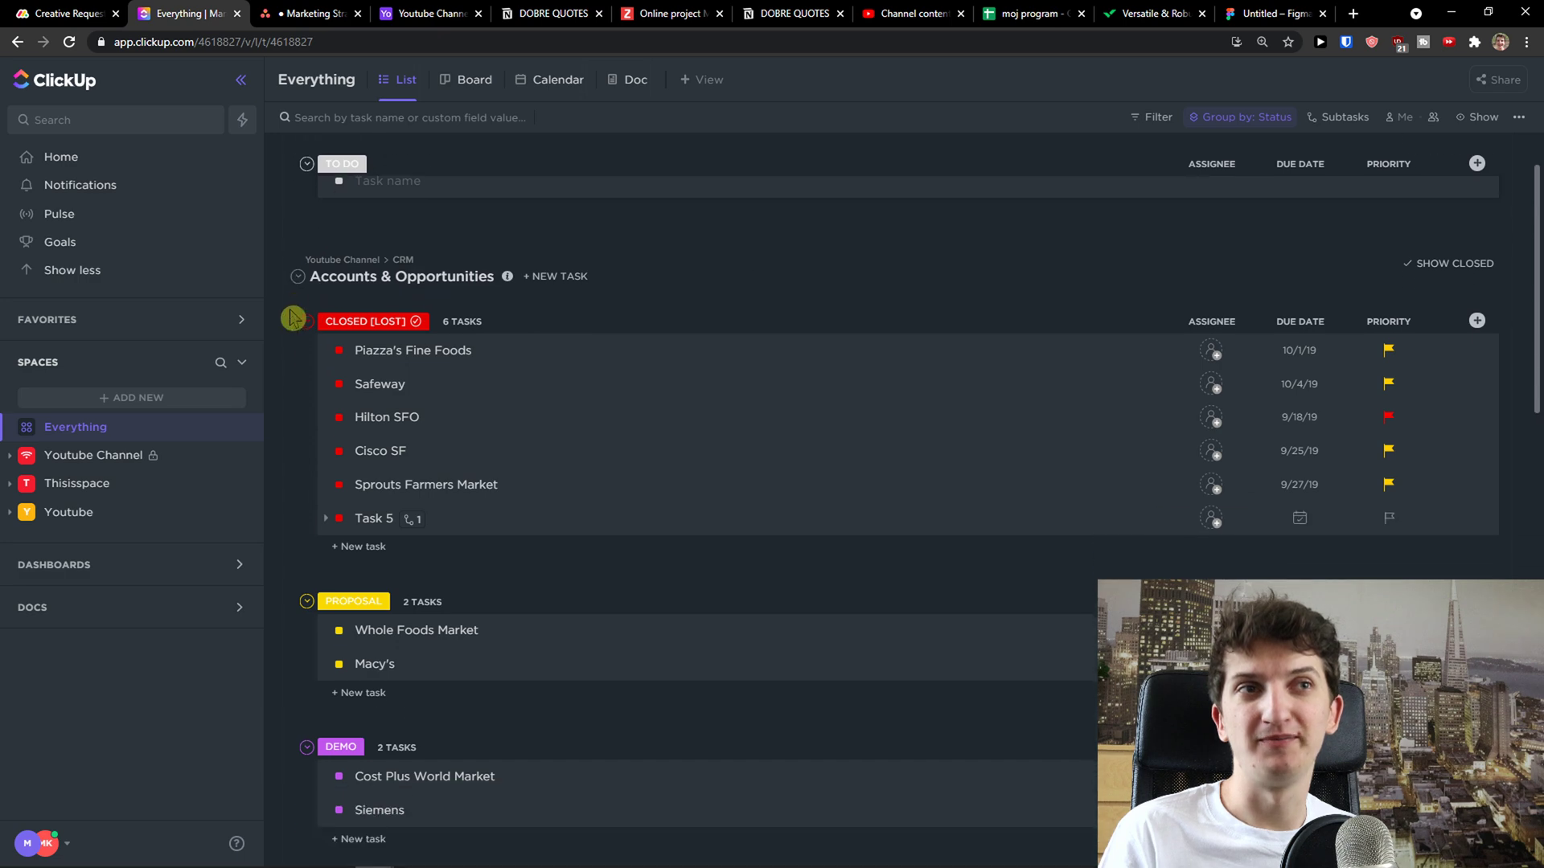
pyautogui.scroll(2, 289, 317)
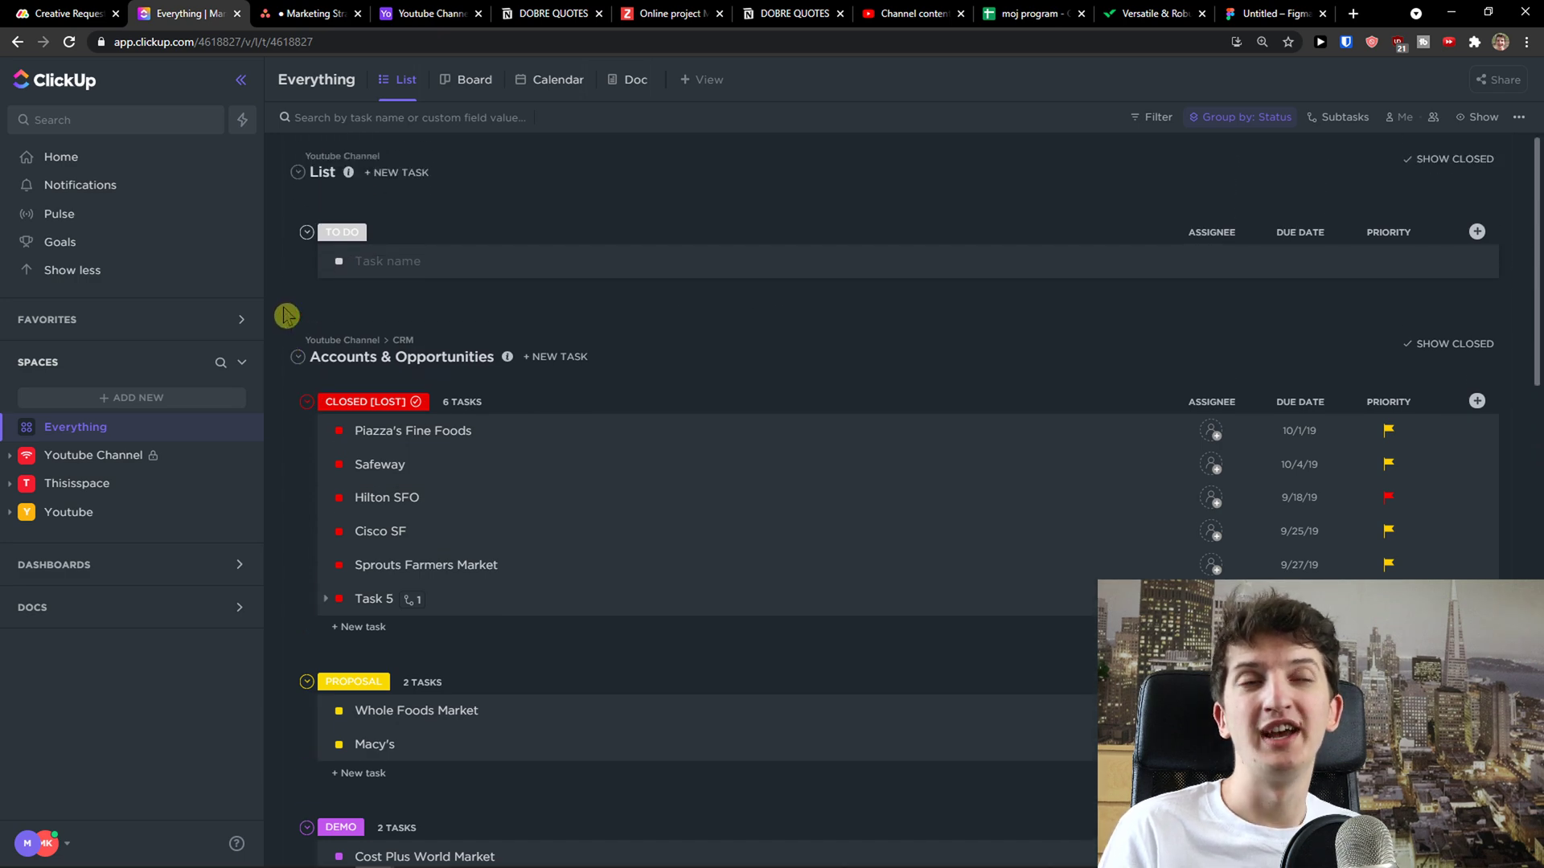
pyautogui.click(72, 13)
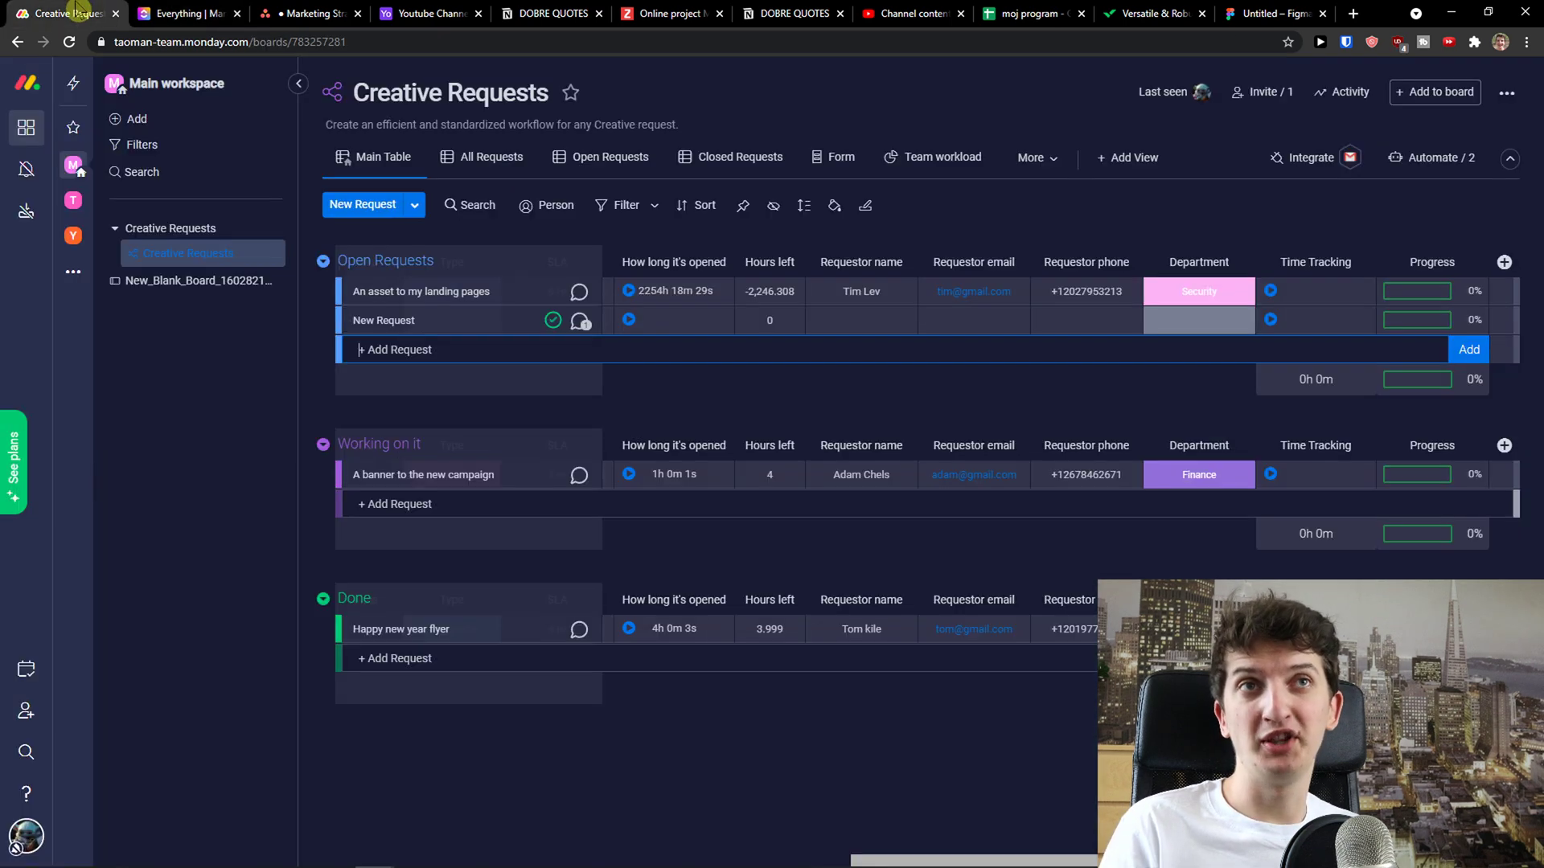
pyautogui.click(217, 11)
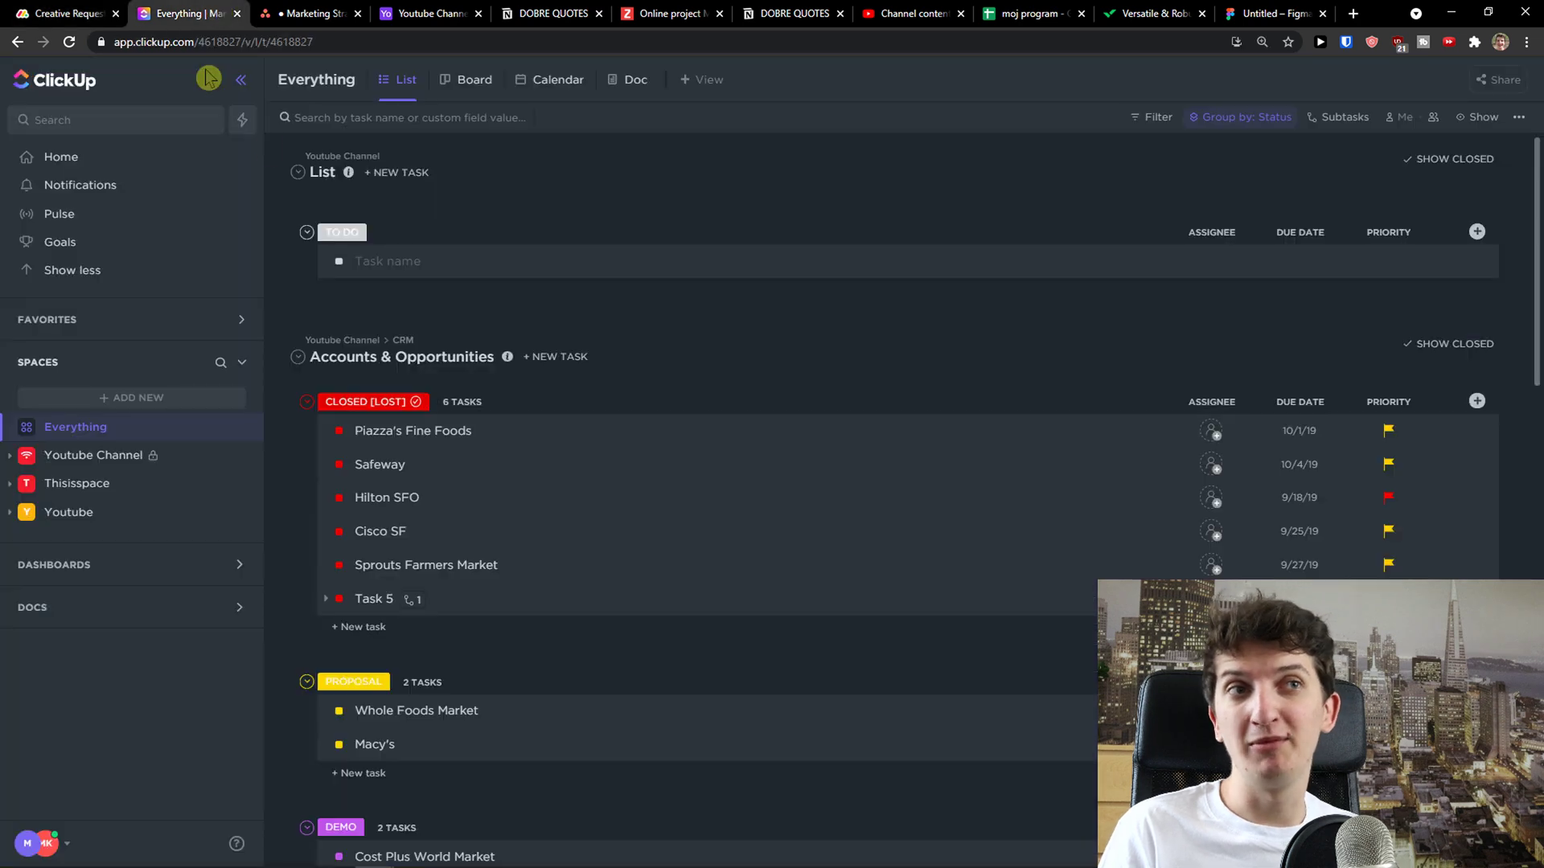
pyautogui.scroll(-2, 434, 247)
pyautogui.scroll(2, 438, 252)
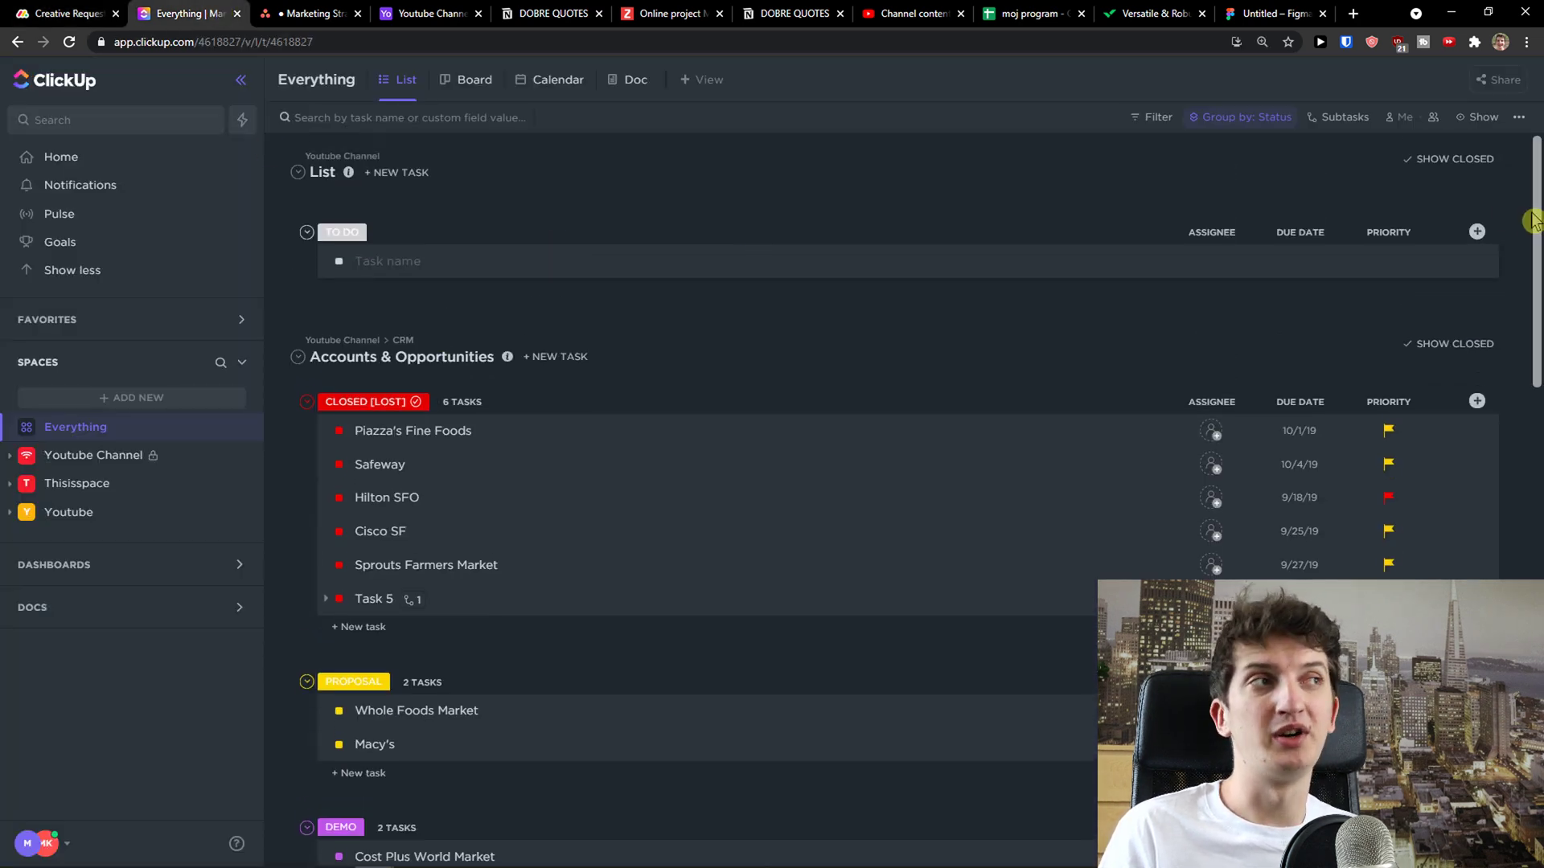
pyautogui.click(1477, 231)
pyautogui.scroll(-2, 1399, 410)
pyautogui.scroll(2, 1405, 346)
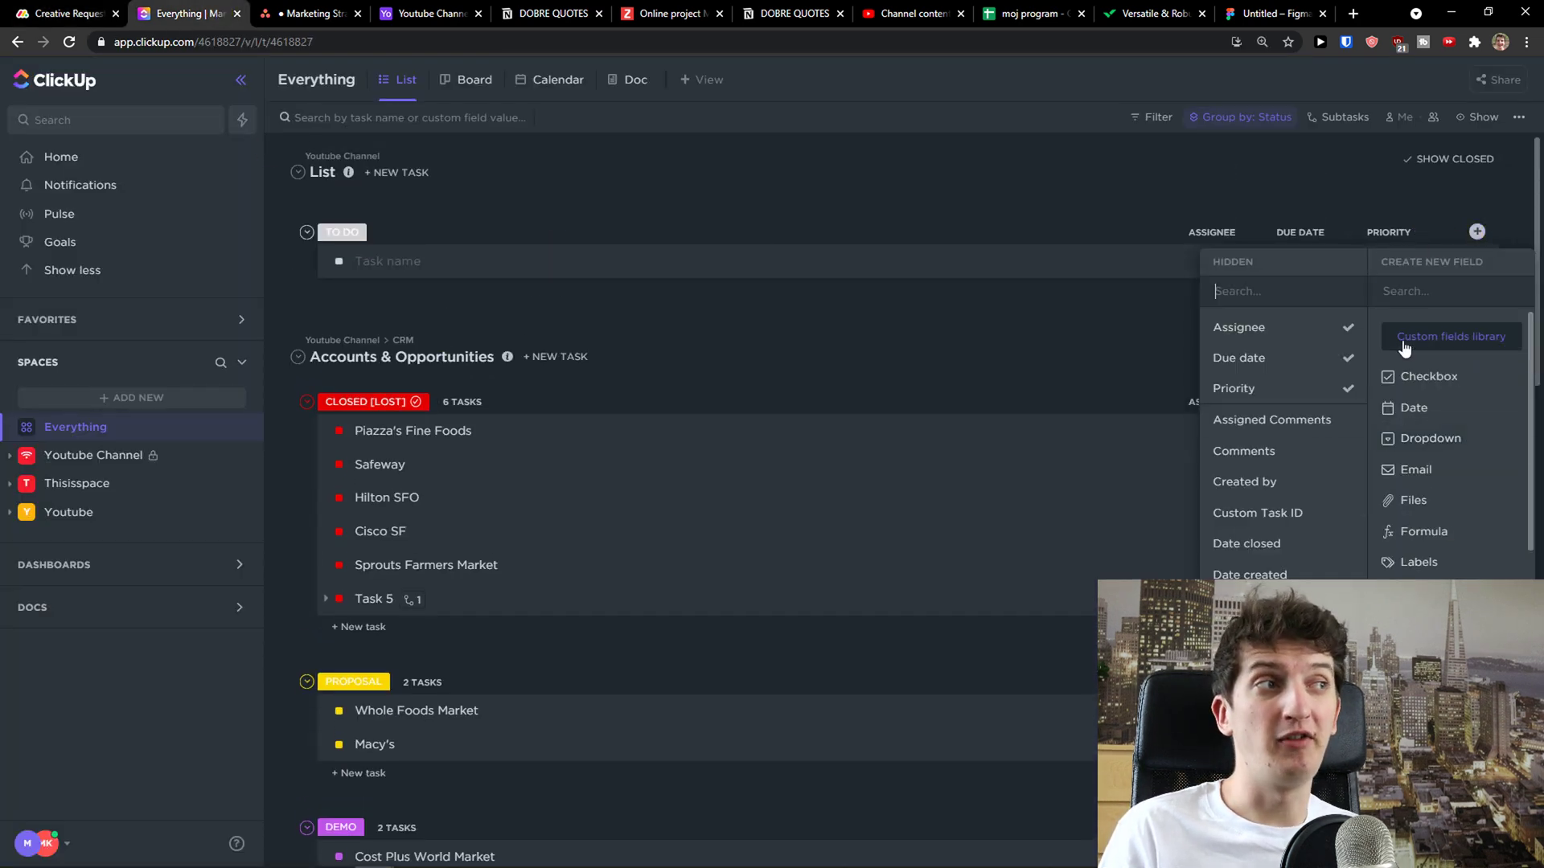
pyautogui.scroll(-5, 1403, 346)
pyautogui.scroll(3, 1423, 402)
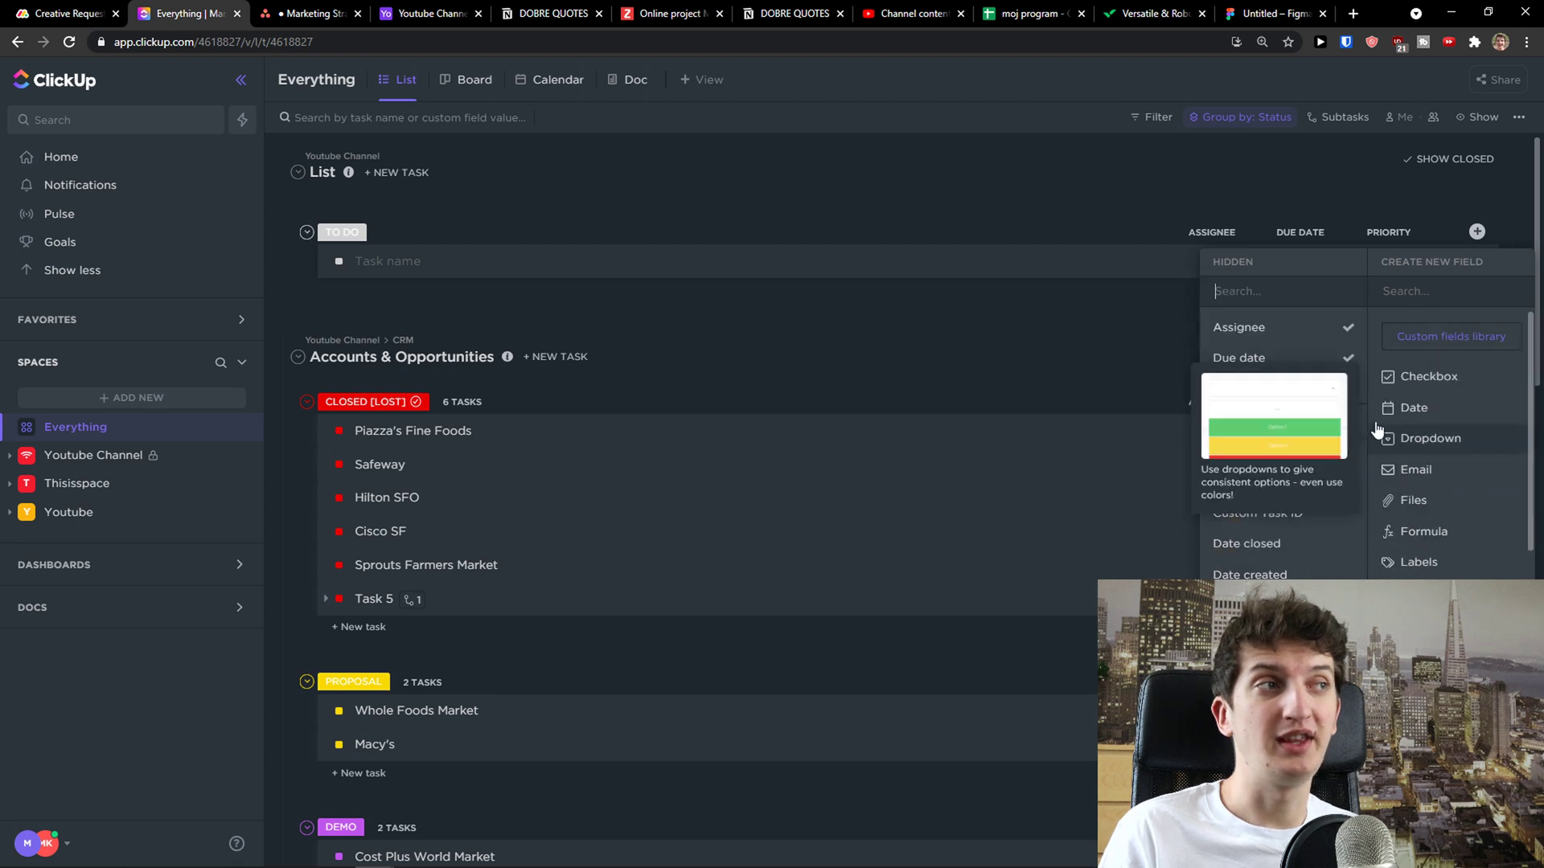
pyautogui.click(706, 334)
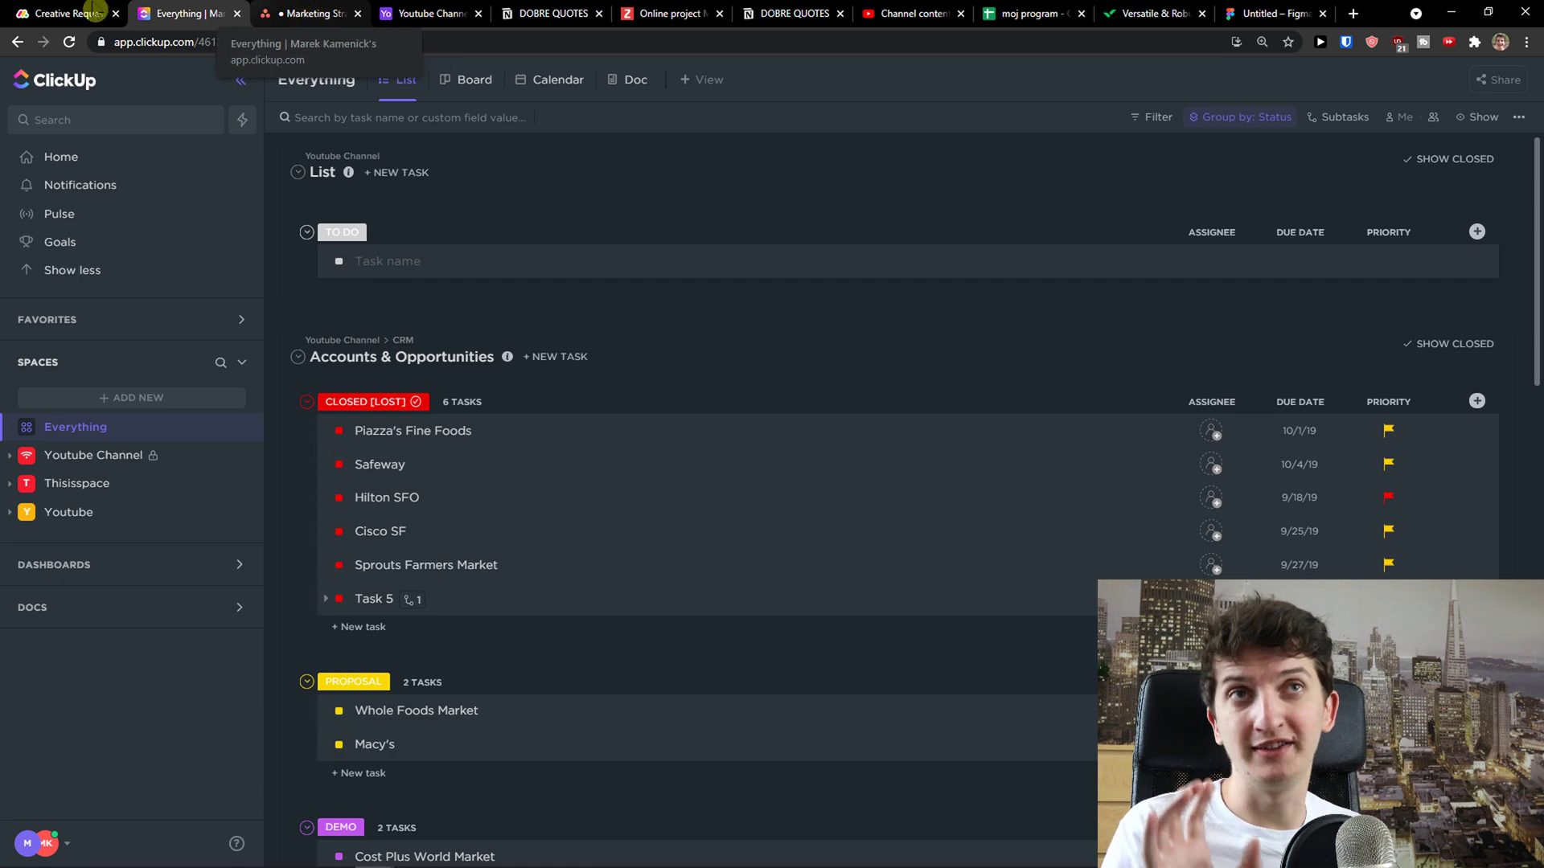
pyautogui.click(309, 11)
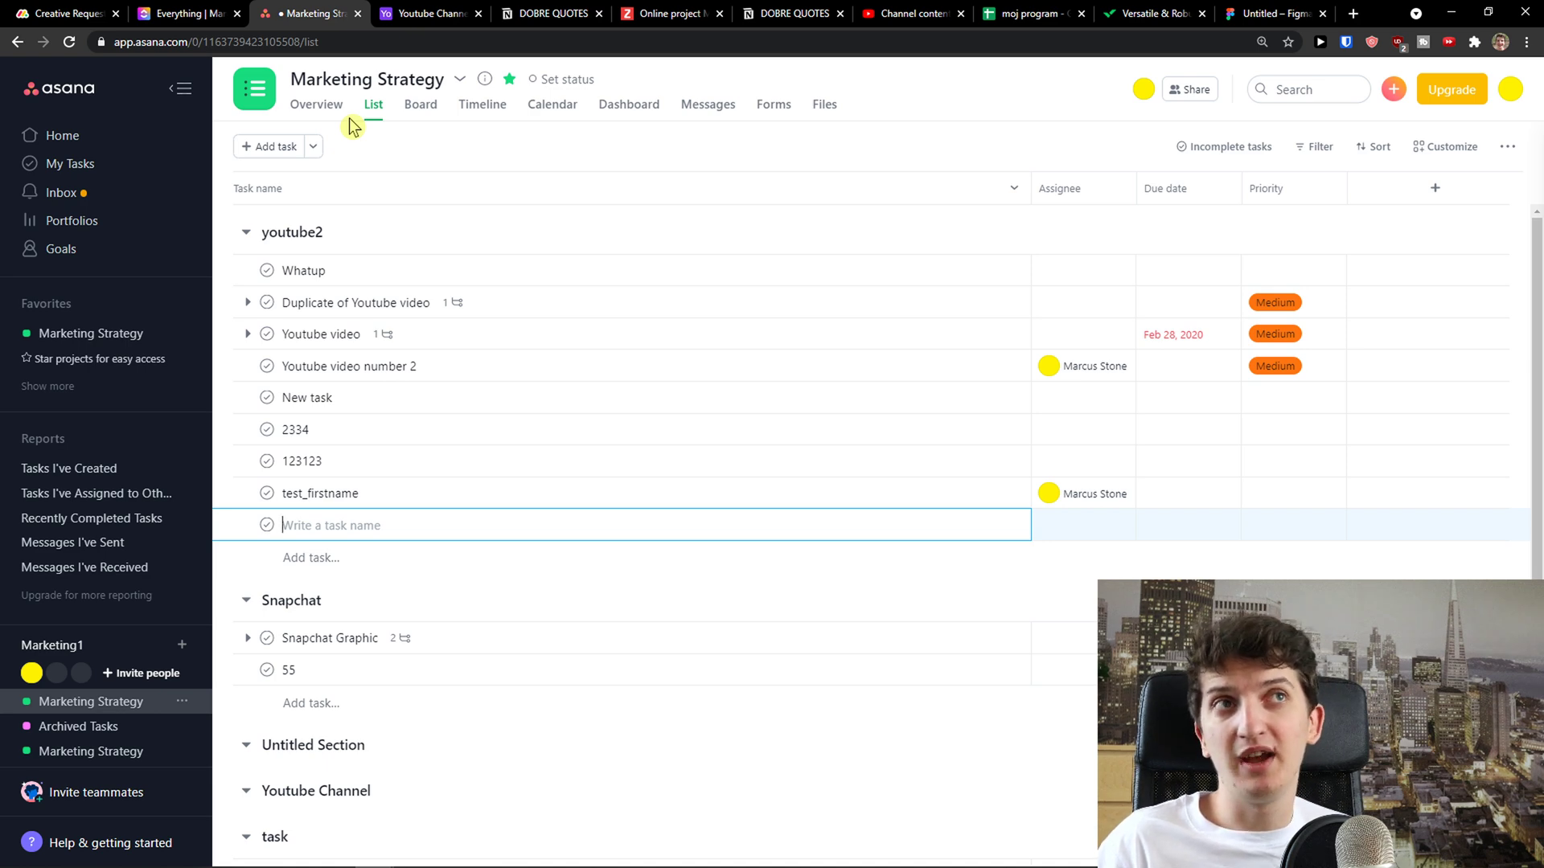
# Compare the ClickUp, monday.com and Asana Marketing Strategy tabs, then go to Airtable's Kanban board.
pyautogui.click(183, 13)
pyautogui.click(68, 13)
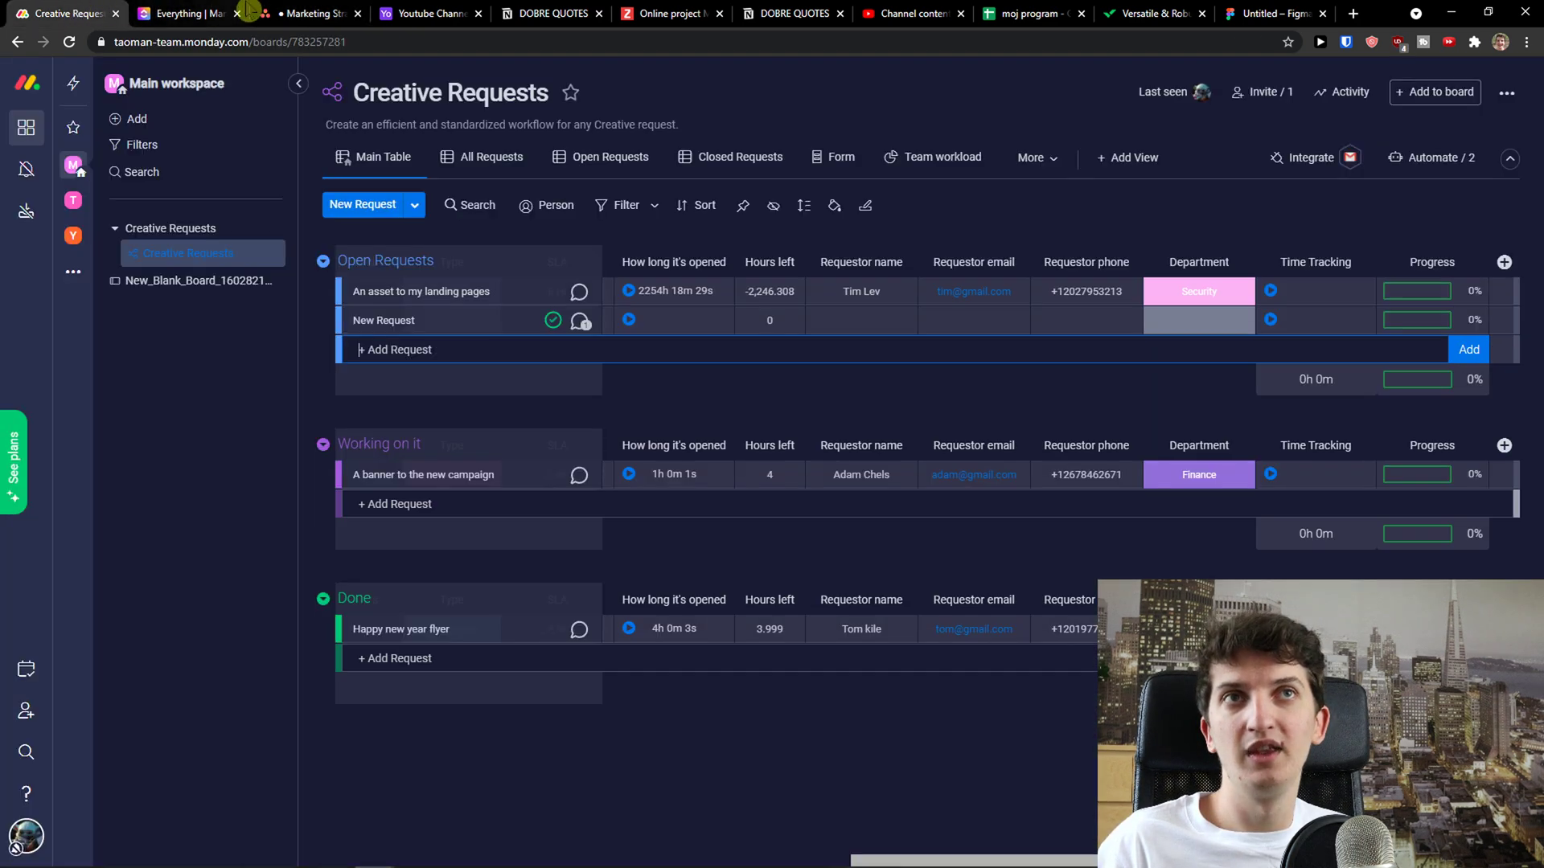
pyautogui.click(306, 11)
pyautogui.hotkey('ctrl', 'shift', 'Tab')
pyautogui.hotkey('ctrl', 'shift', 'Tab')
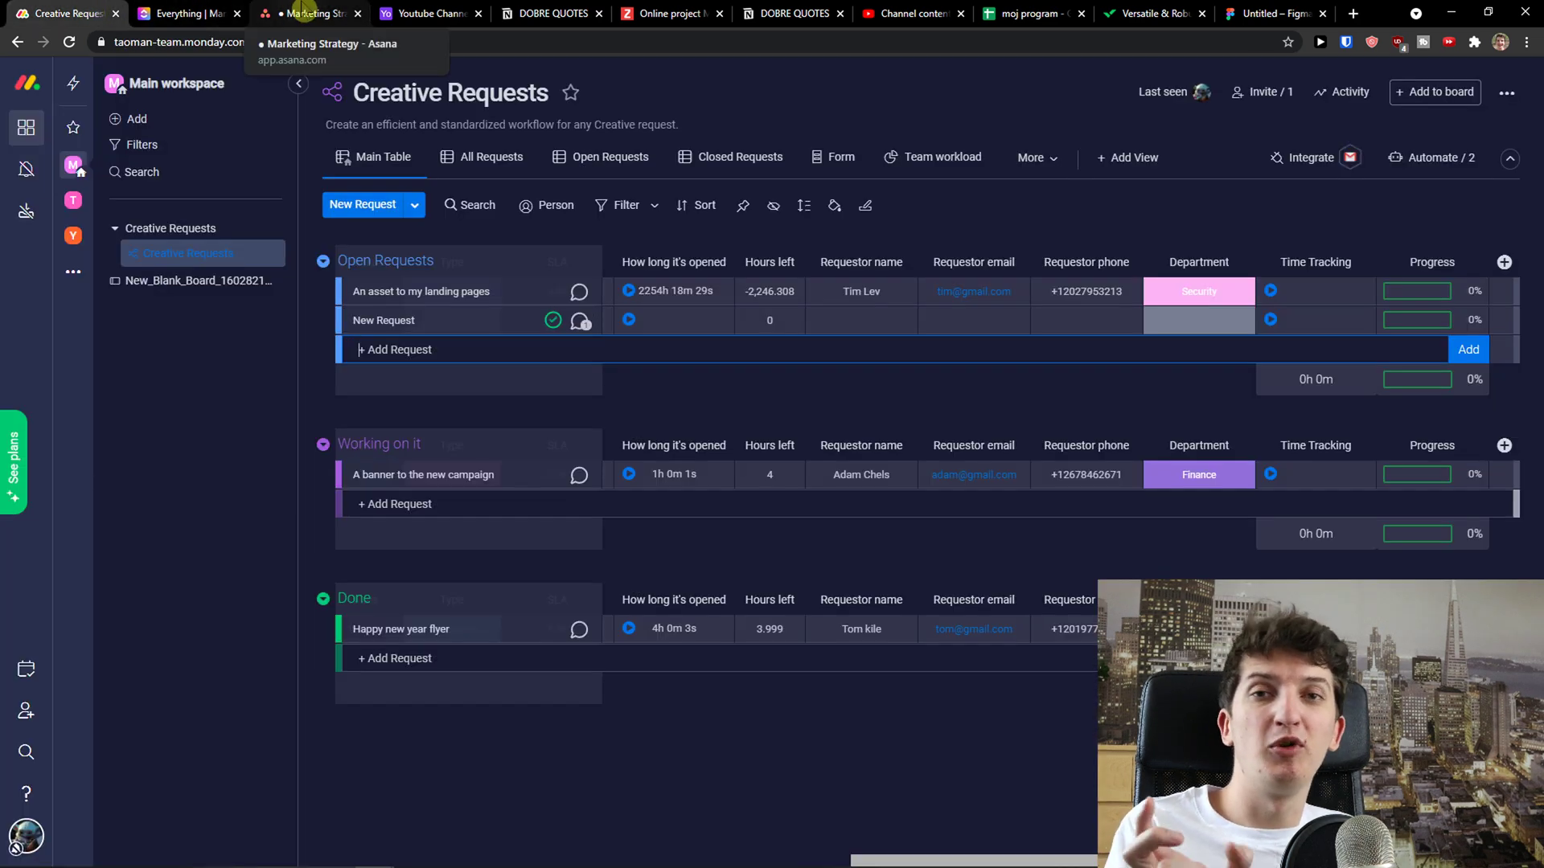
pyautogui.click(420, 11)
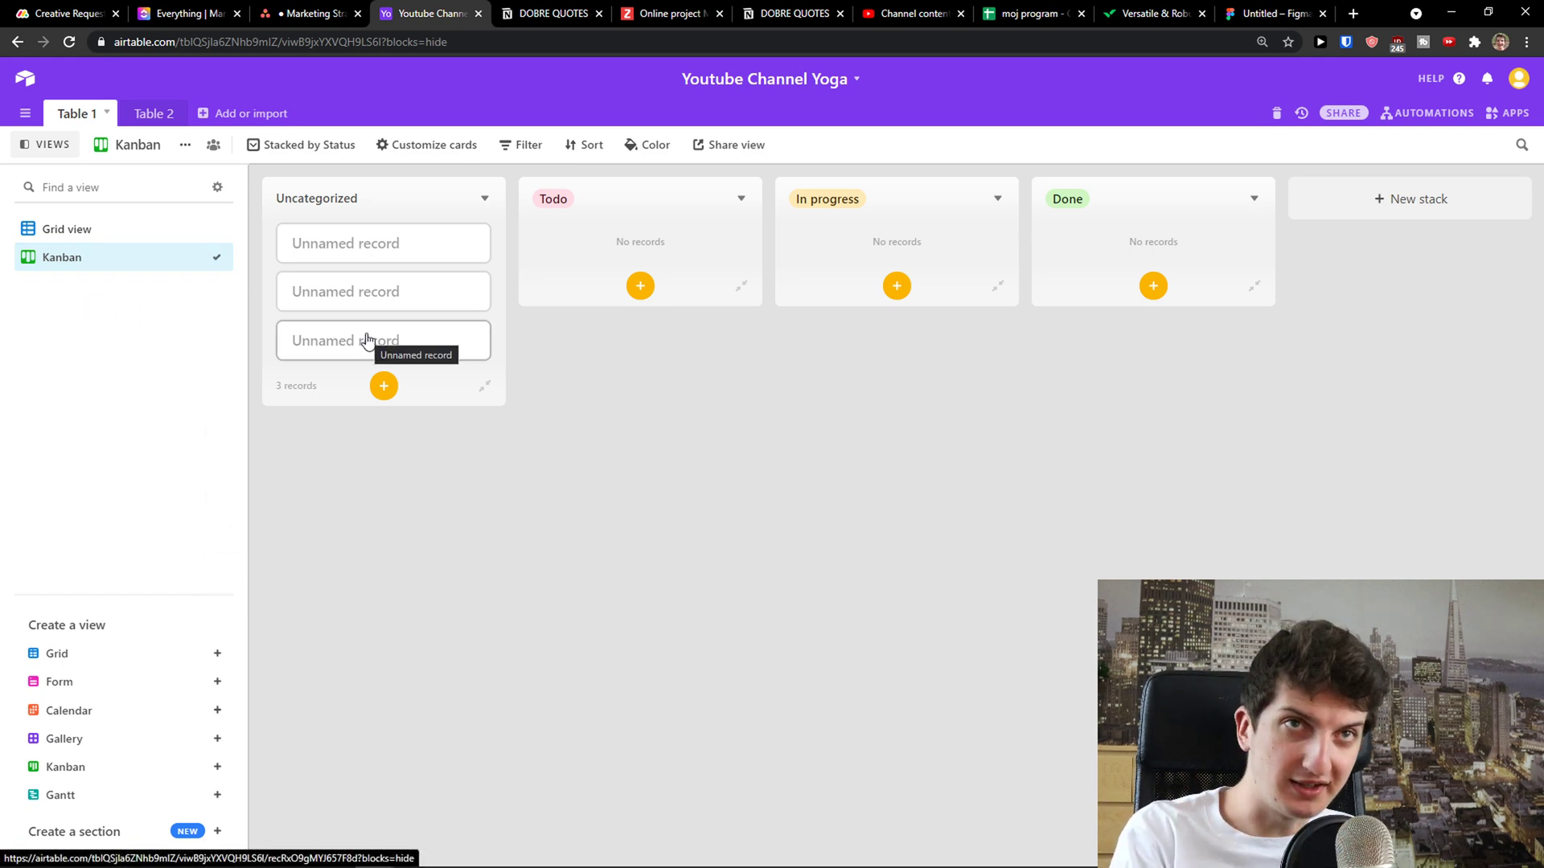
# Create a new Grid view, Grid 2, for Table 1 of the Youtube Channel Yoga base.
pyautogui.moveTo(137, 680)
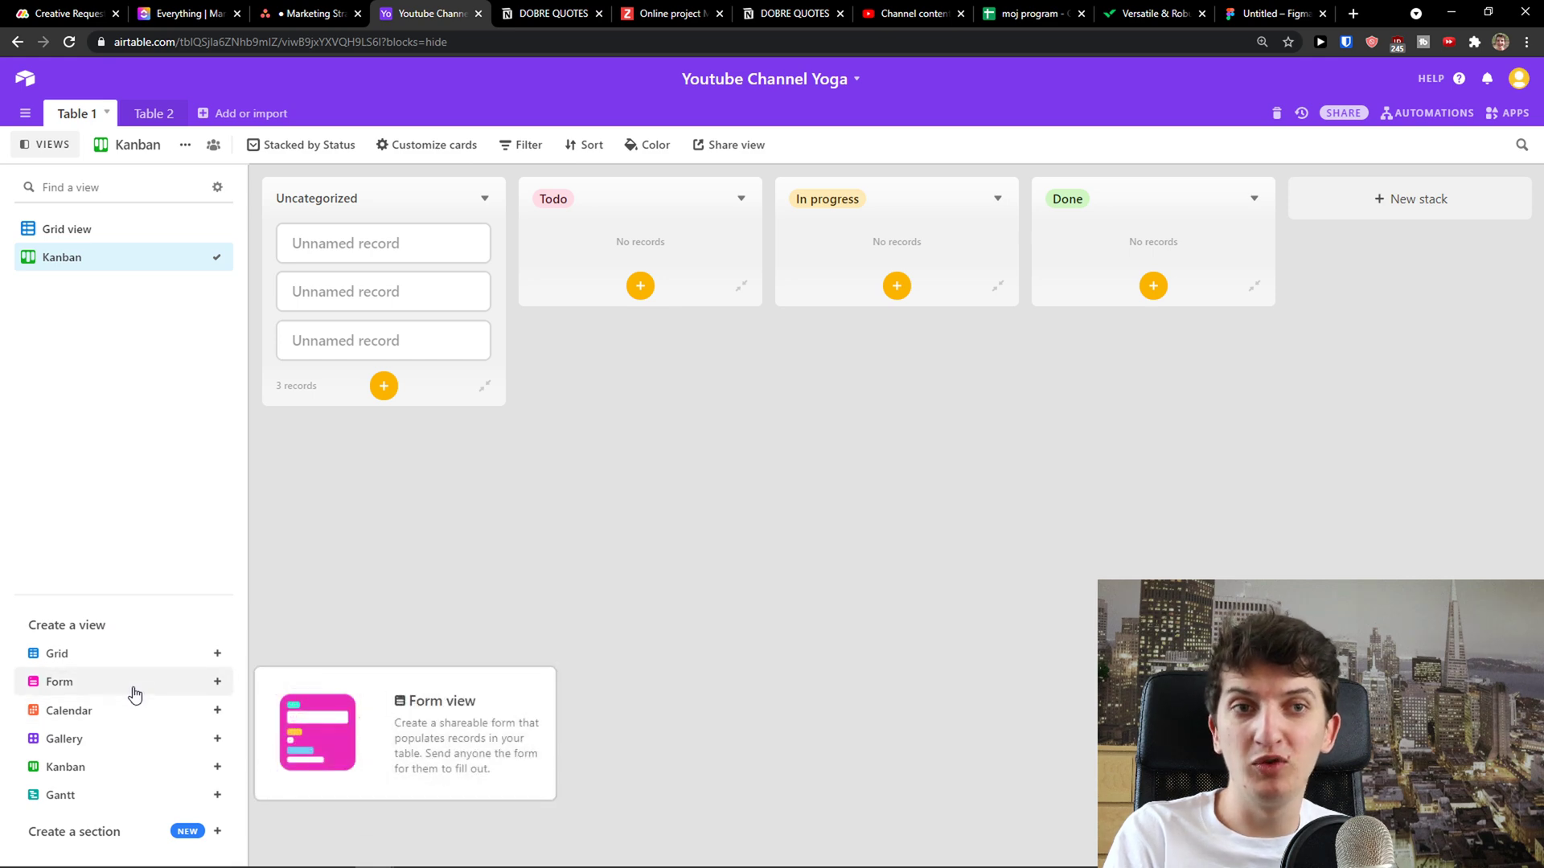
pyautogui.moveTo(126, 718)
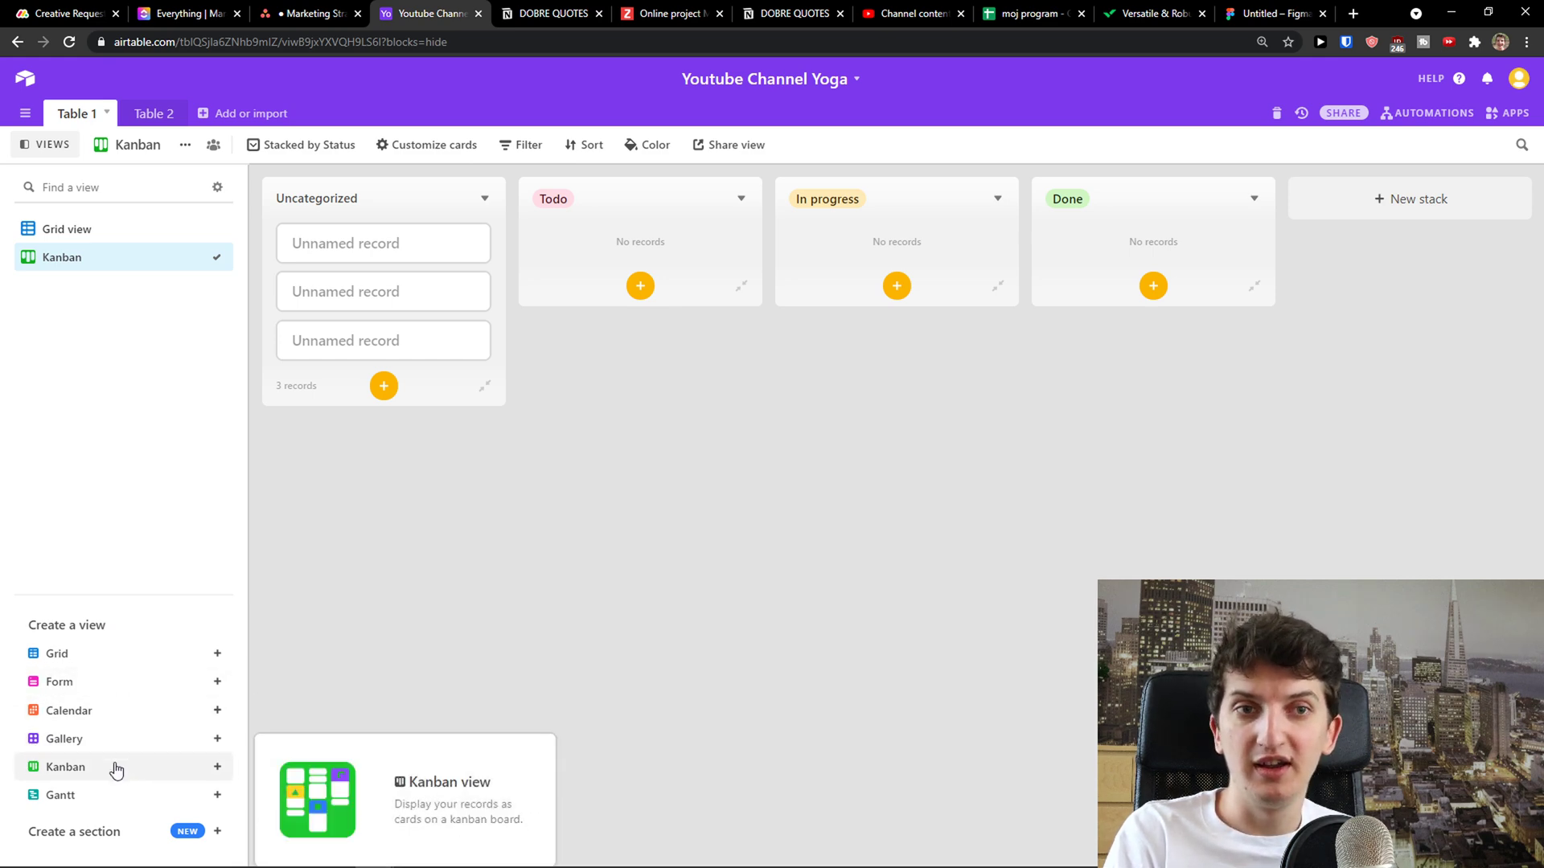
pyautogui.click(130, 666)
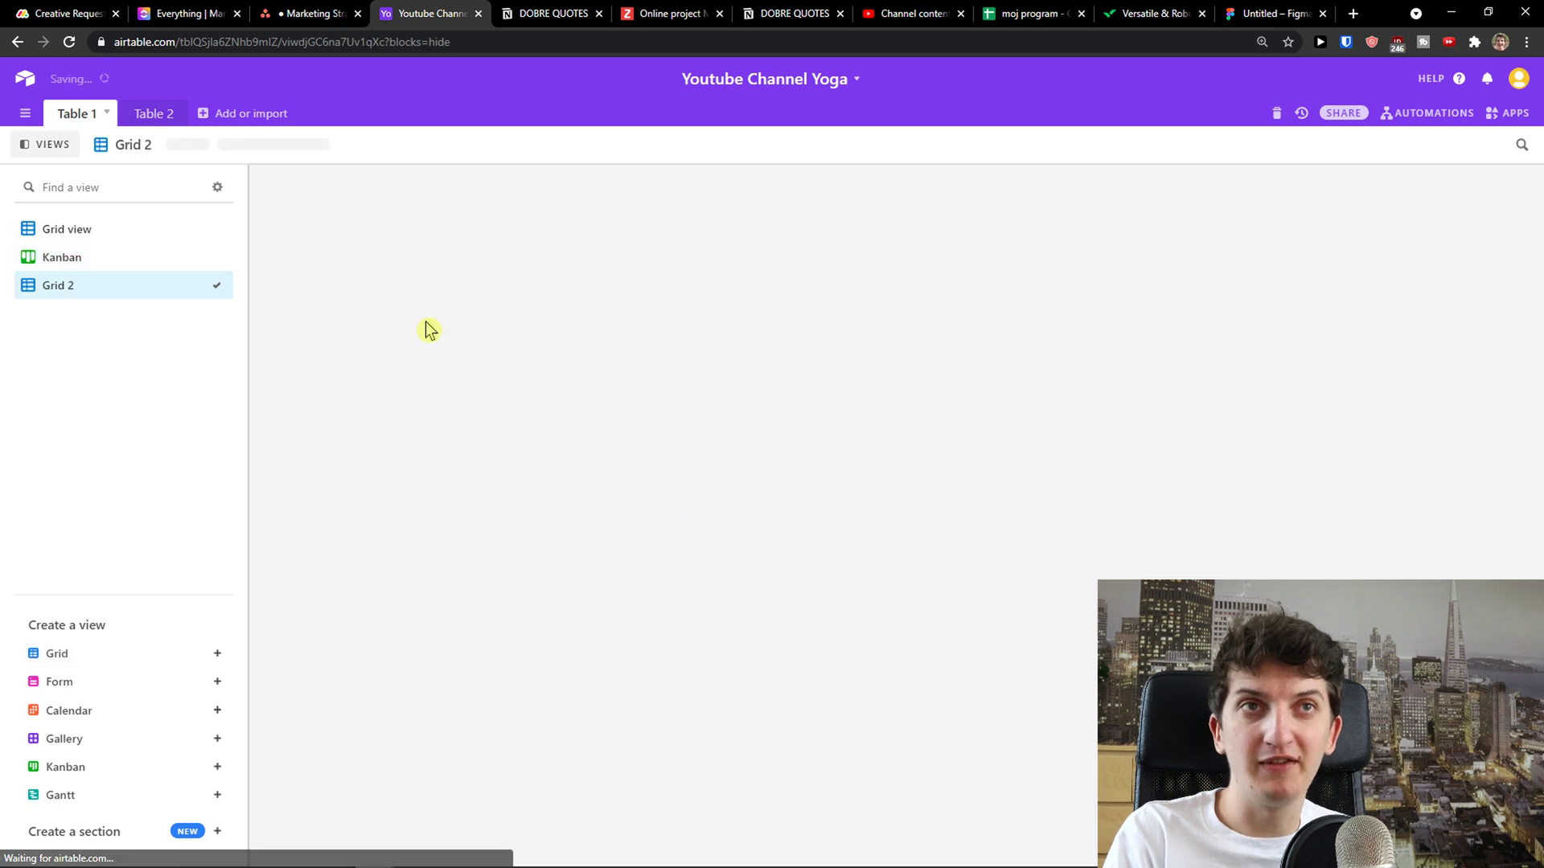
# Name the three Grid 2 records TASK 1, TASK 2 and TASK3.
pyautogui.click(394, 207)
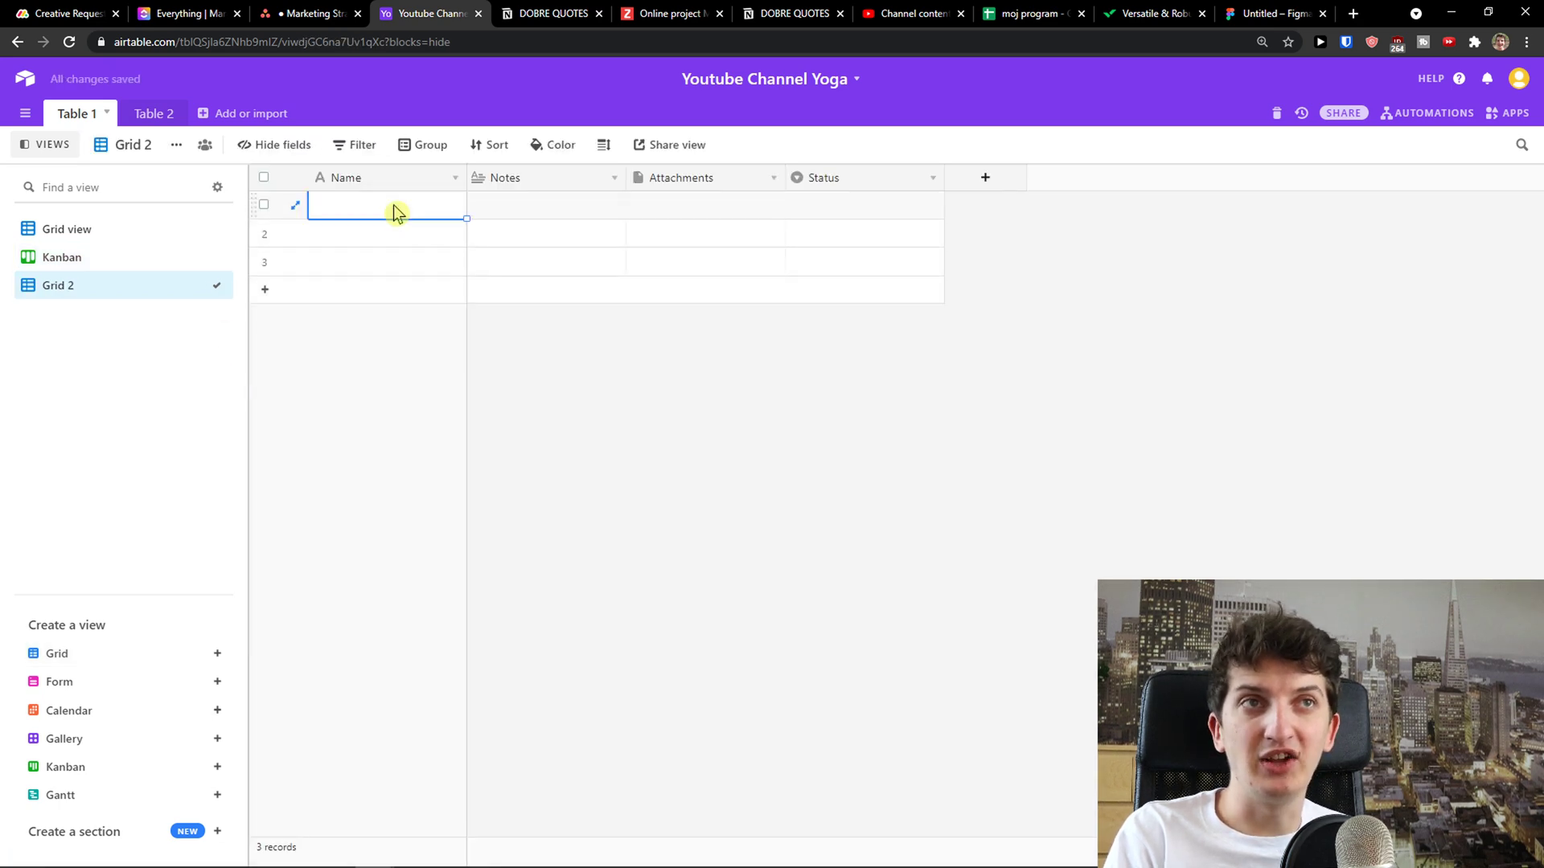
pyautogui.write('TASK 1')
pyautogui.press('Return')
pyautogui.write('T')
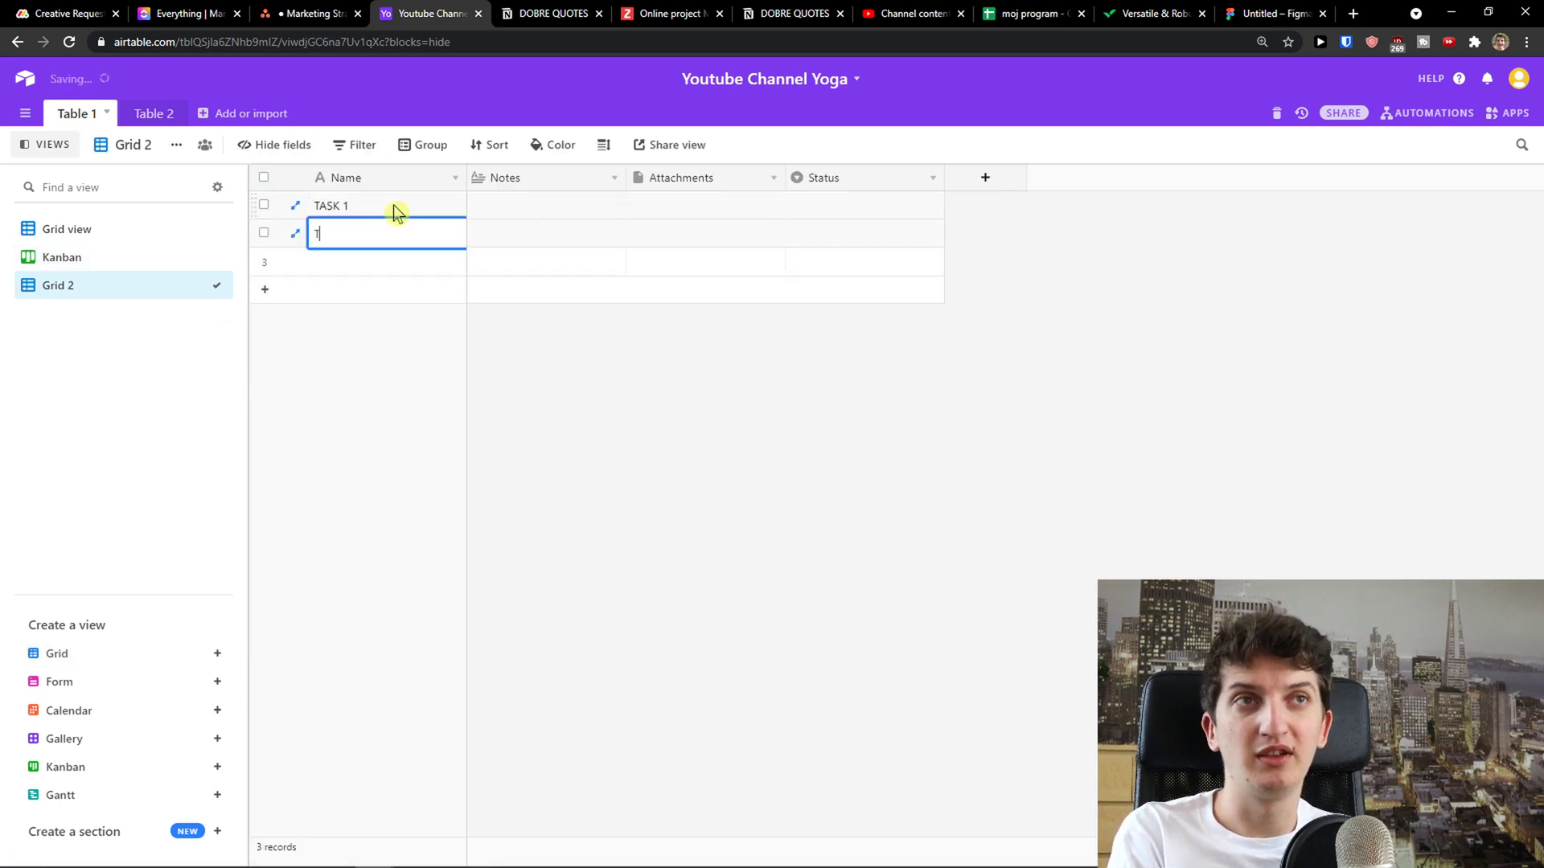
pyautogui.write('ASK 2')
pyautogui.press('Return')
pyautogui.write('TASK3')
pyautogui.press('Return')
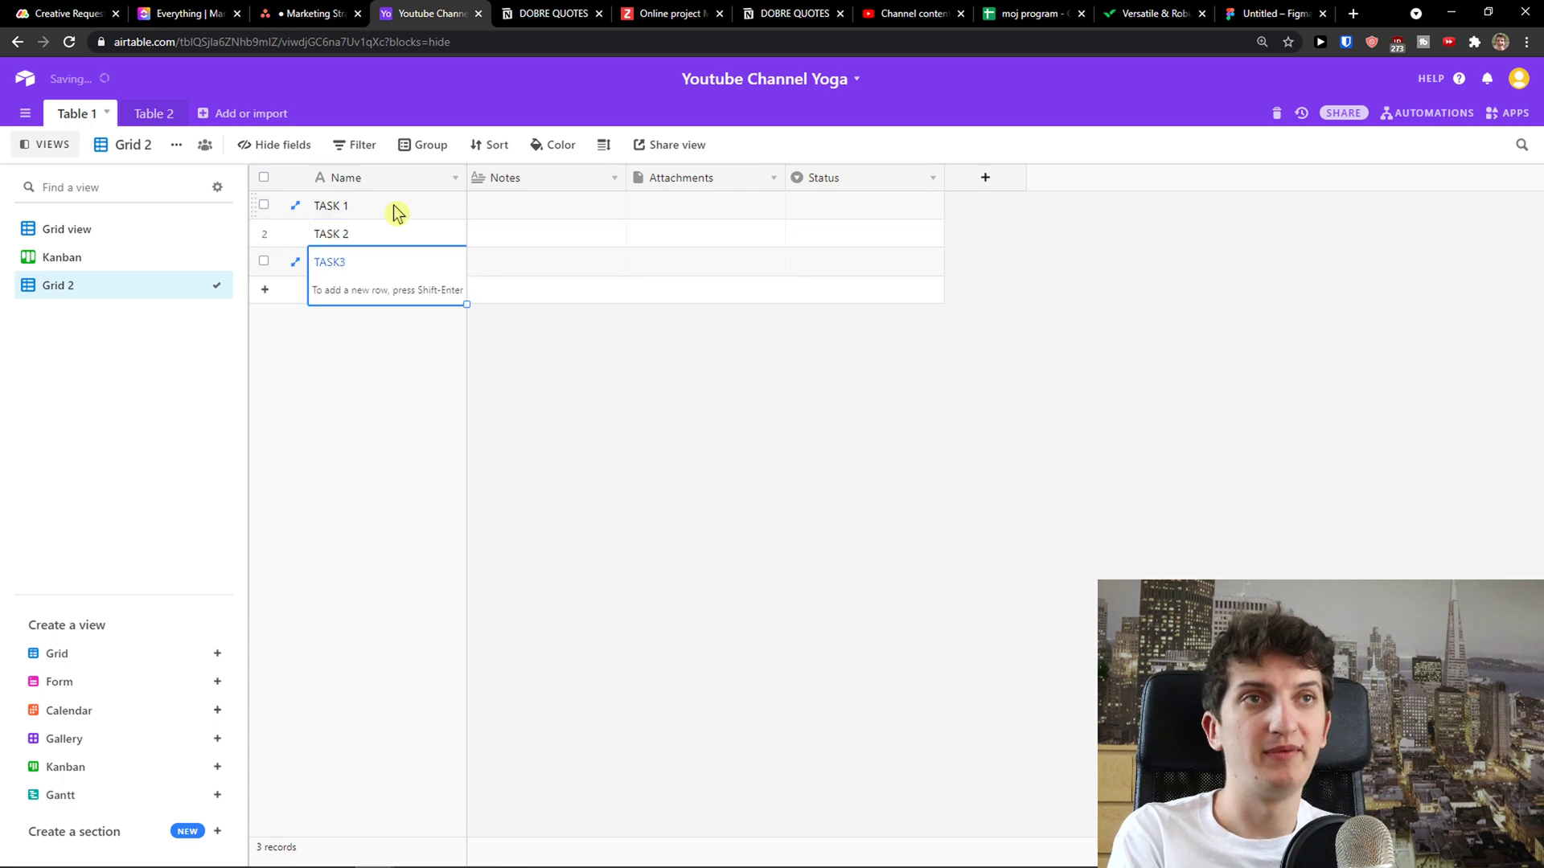
pyautogui.click(370, 354)
# Widen the Name column and preview TASK 2 as a full record.
pyautogui.moveTo(466, 178); pyautogui.dragTo(516, 178)
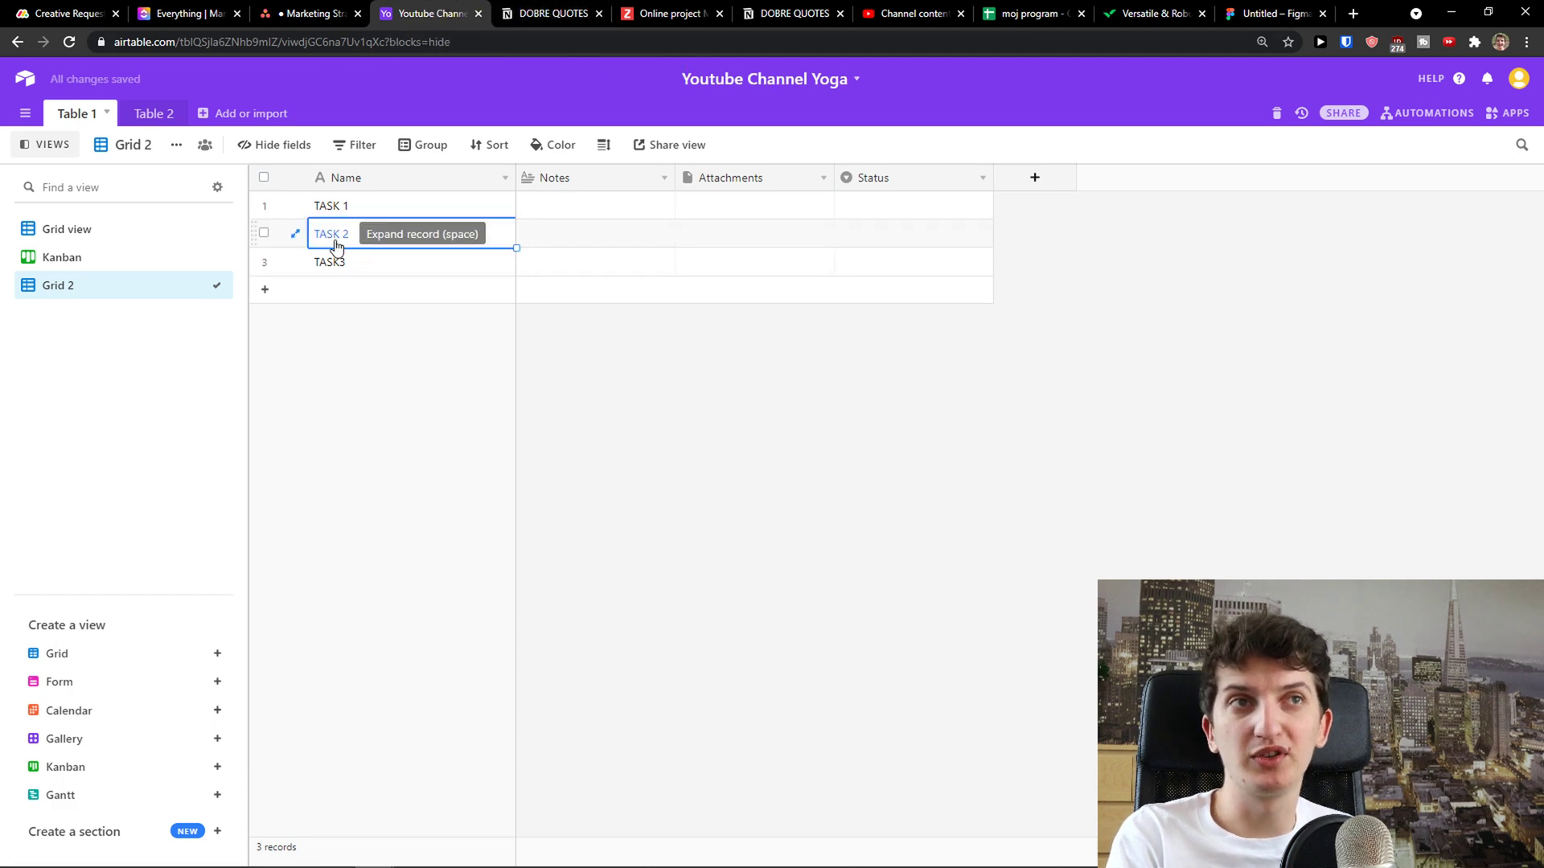
pyautogui.click(295, 233)
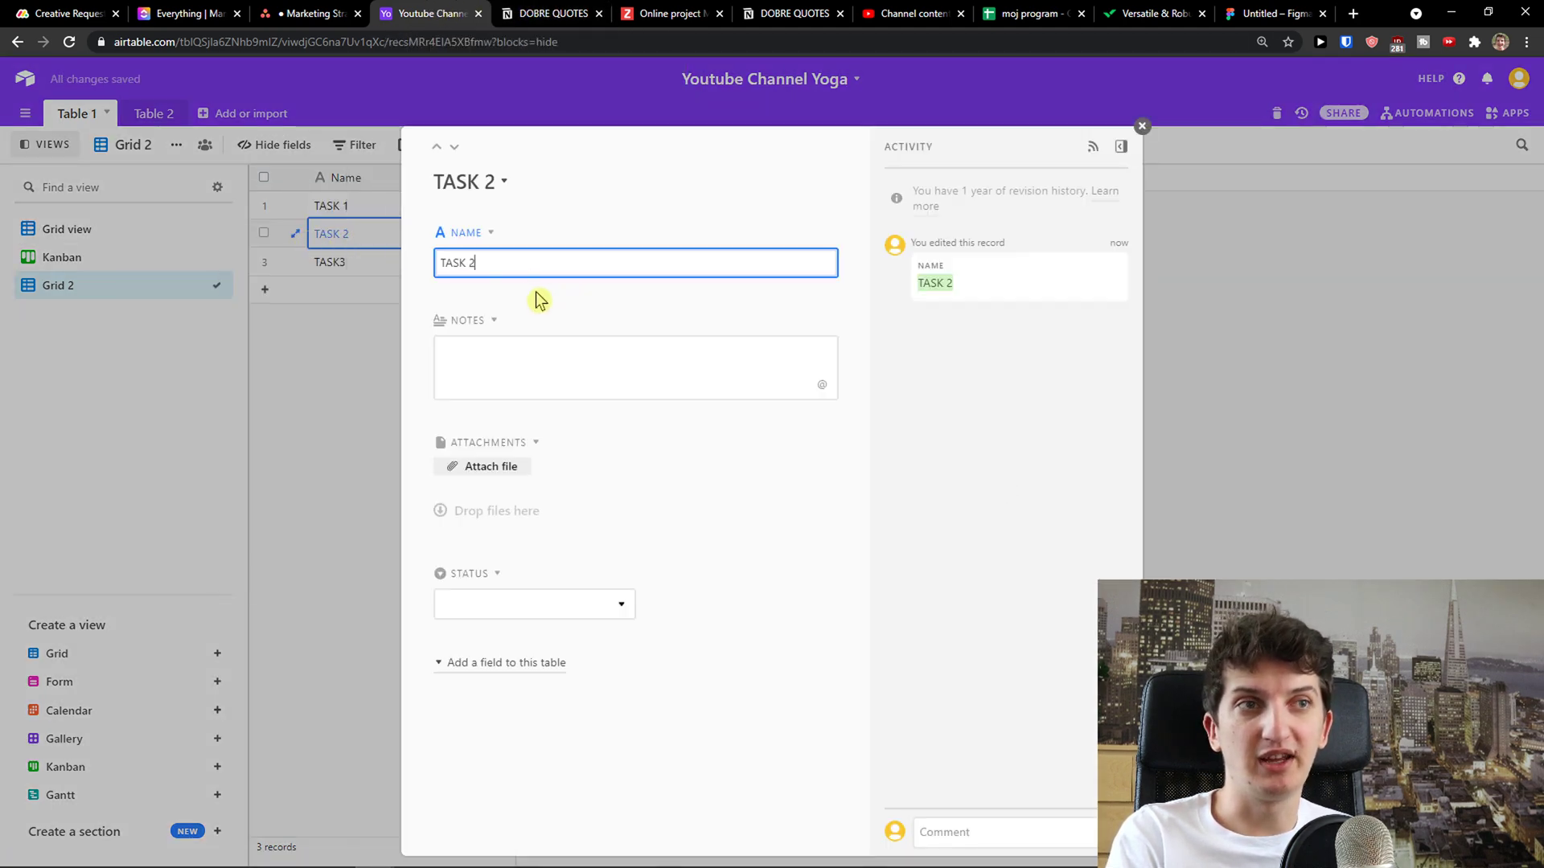
pyautogui.click(360, 321)
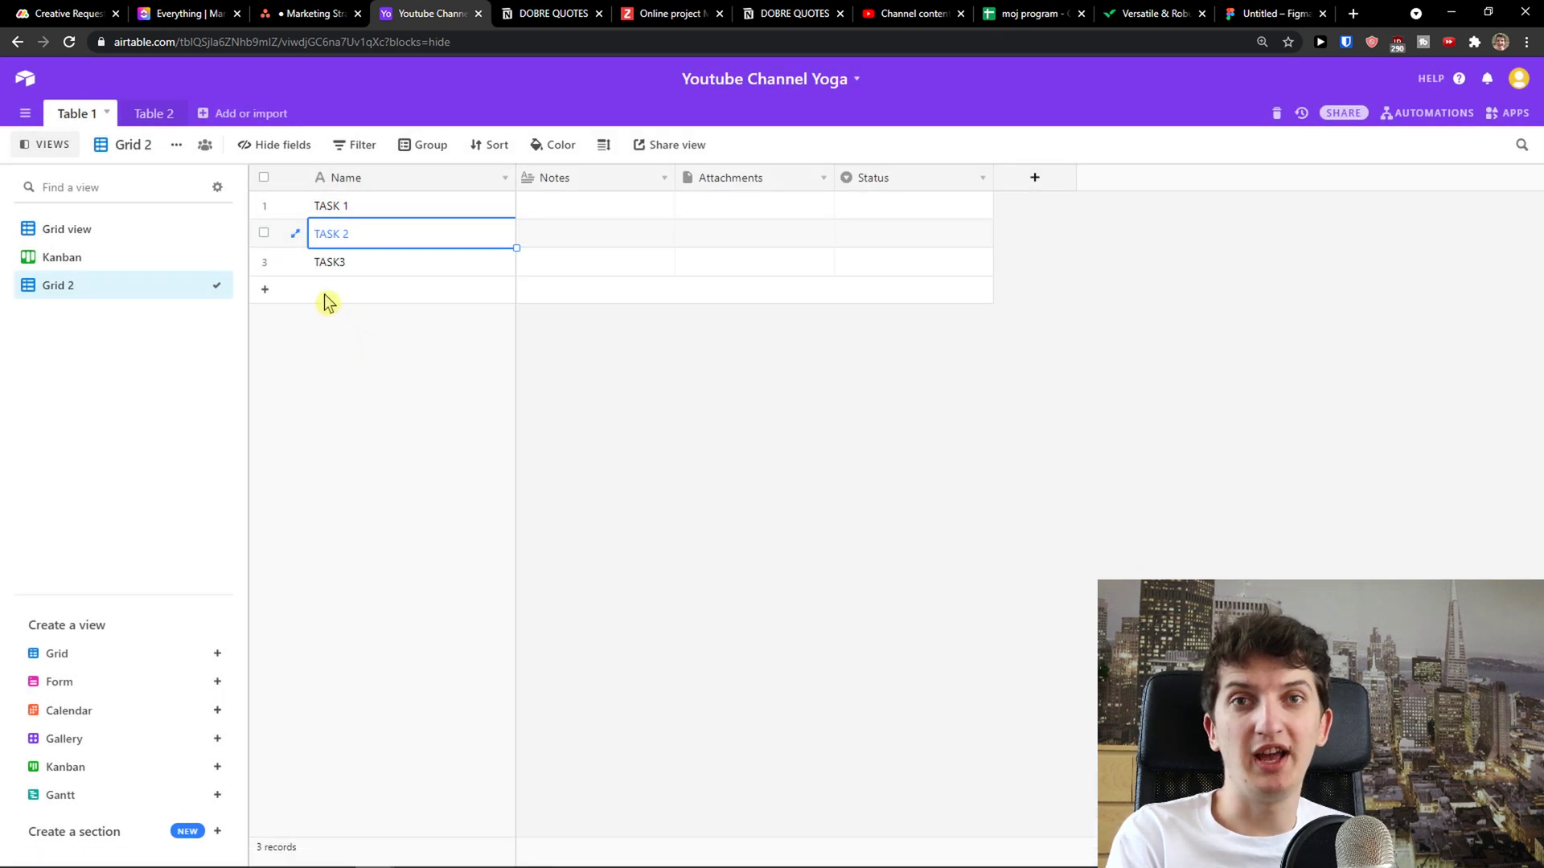
# Open the test_firstname task's details in Asana's Marketing Strategy project.
pyautogui.click(274, 14)
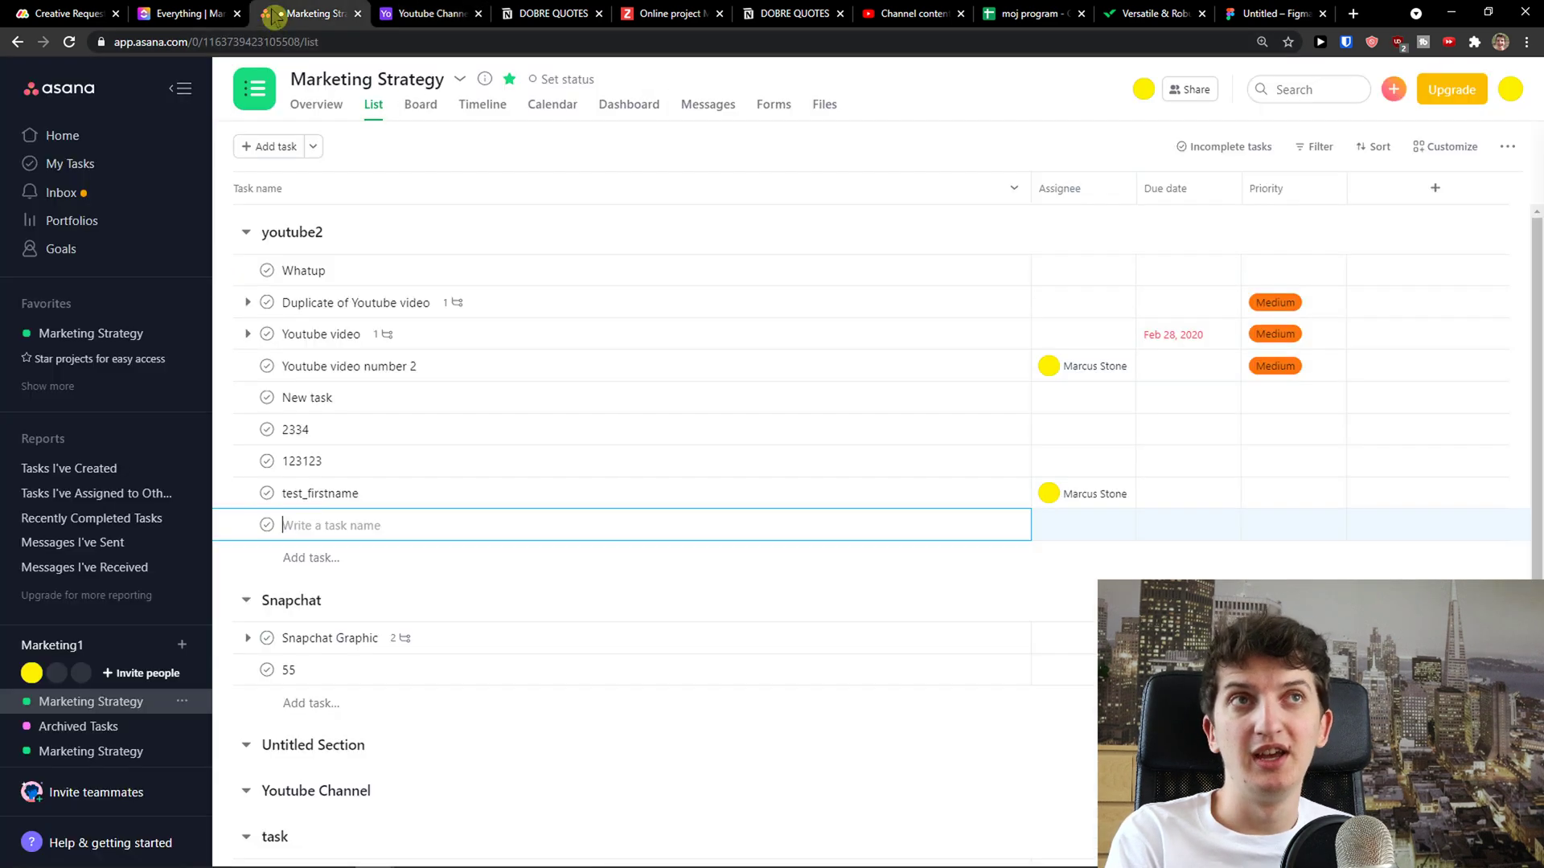
pyautogui.click(271, 499)
pyautogui.click(498, 497)
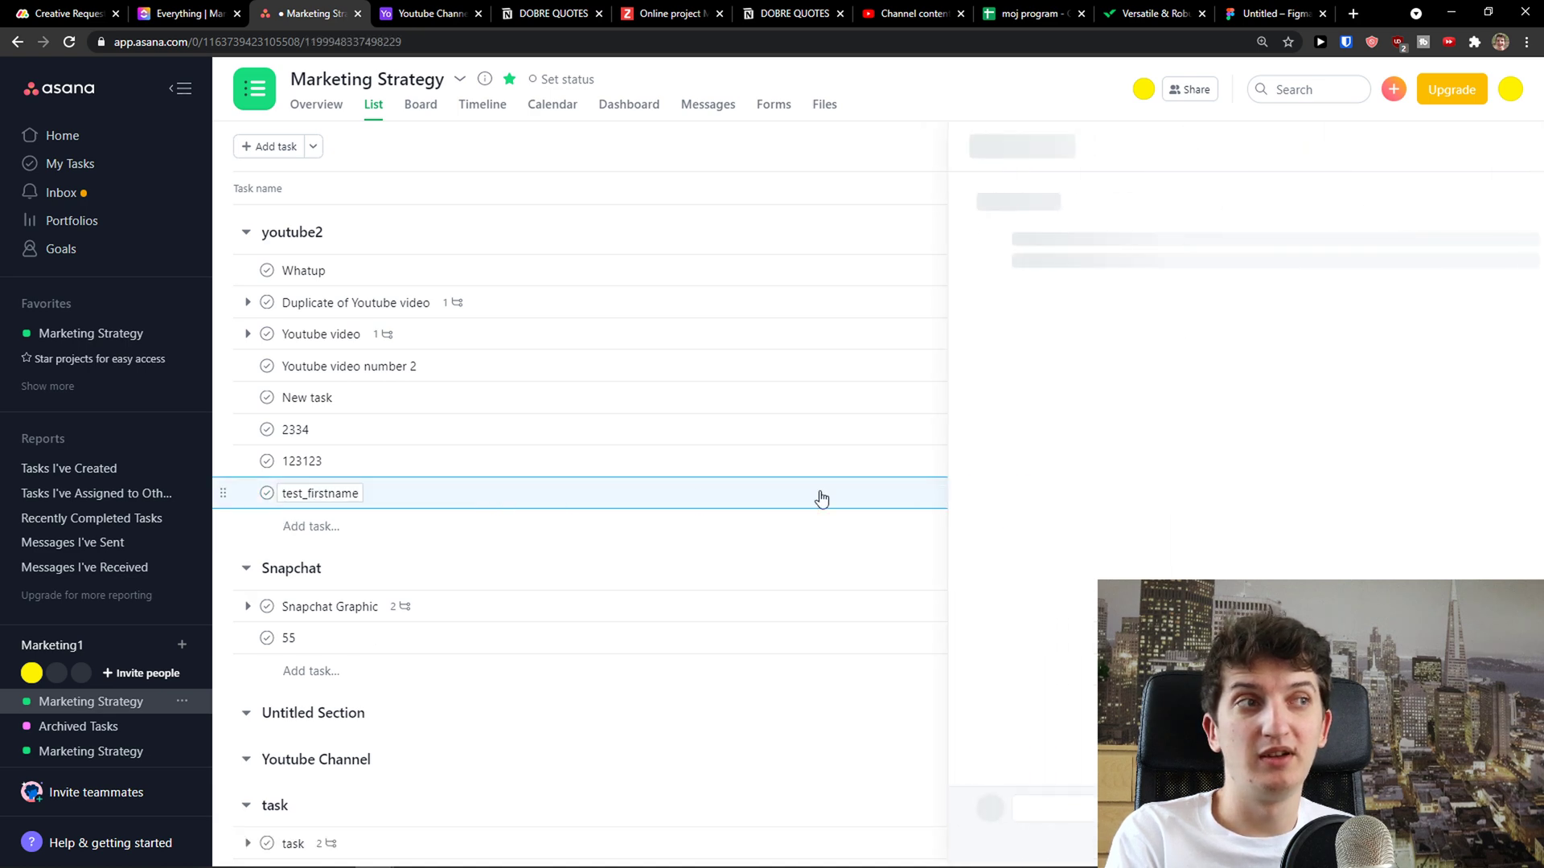
# Start an empty Asana task below test_firstname, then move through Airtable to Notion's DOBRE QUOTES board.
pyautogui.click(580, 532)
pyautogui.click(432, 12)
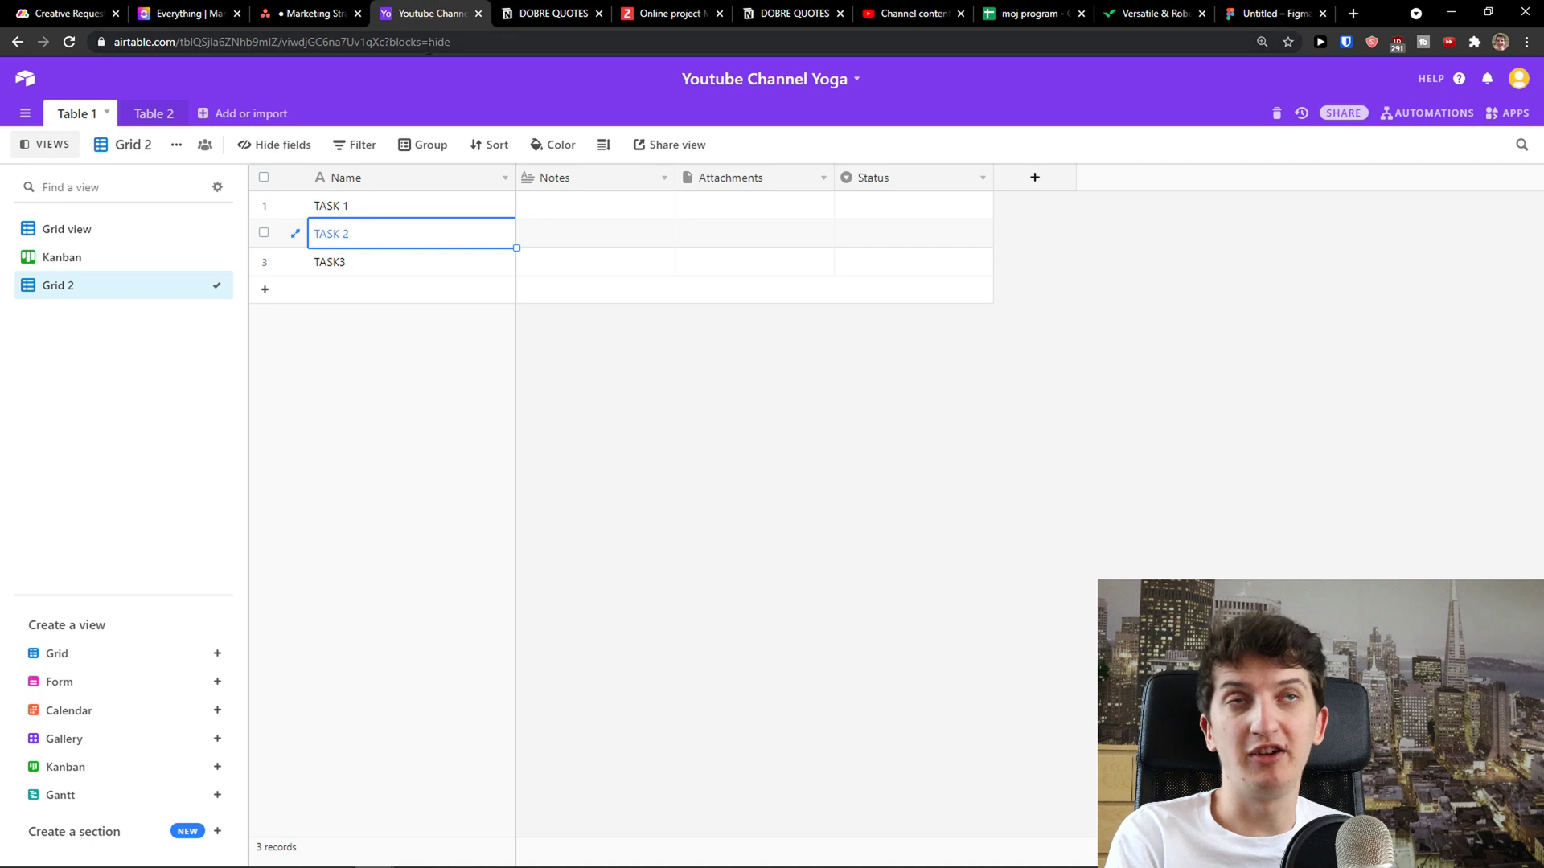
pyautogui.click(561, 12)
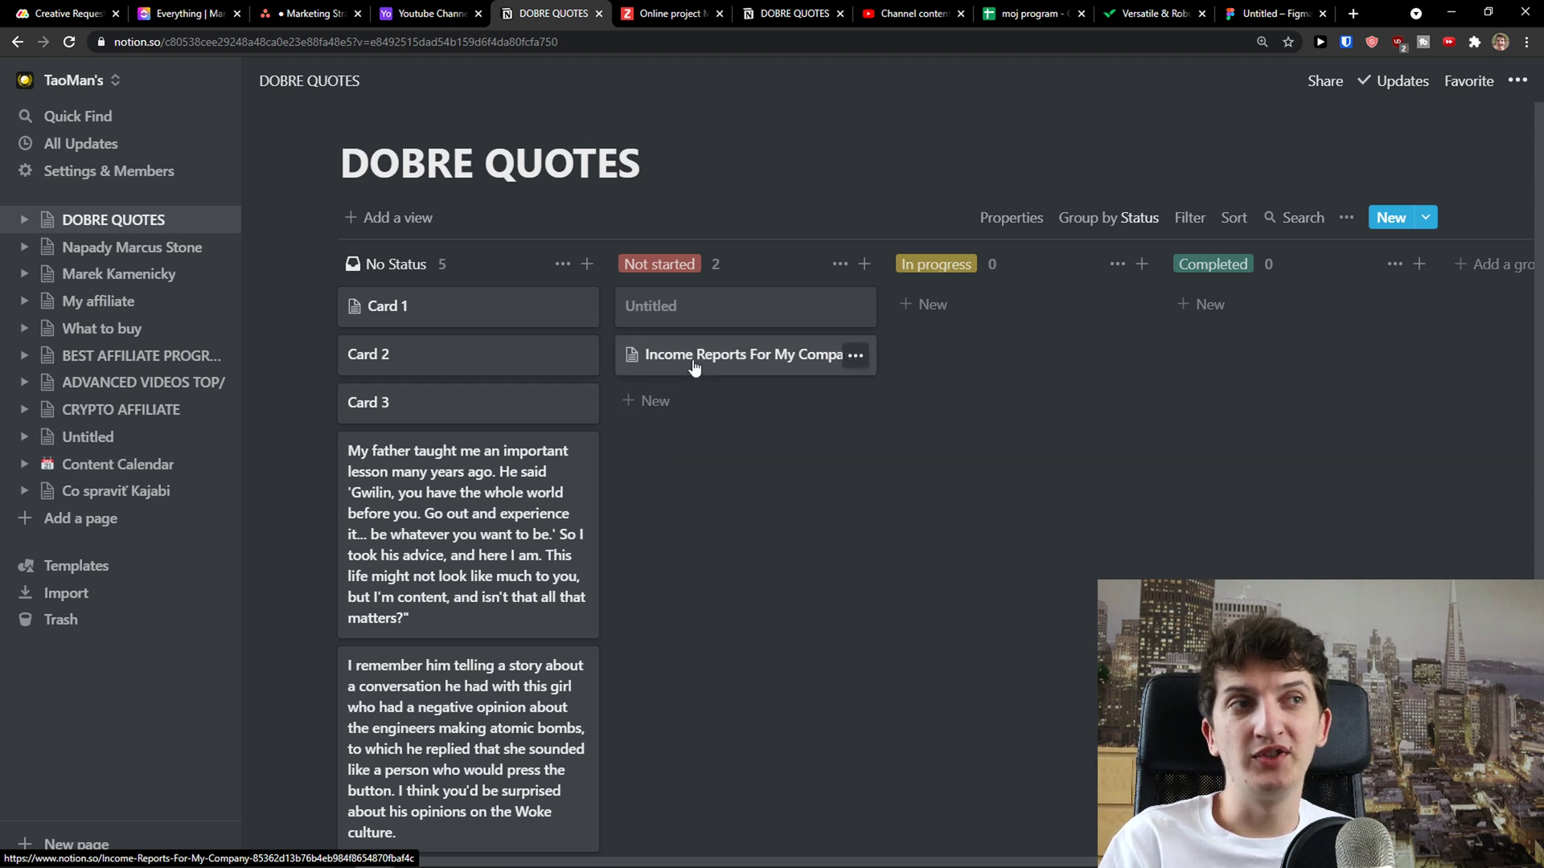
# Create an INCOME REPORT MAY card under Not started and open its page body for writing.
pyautogui.click(690, 410)
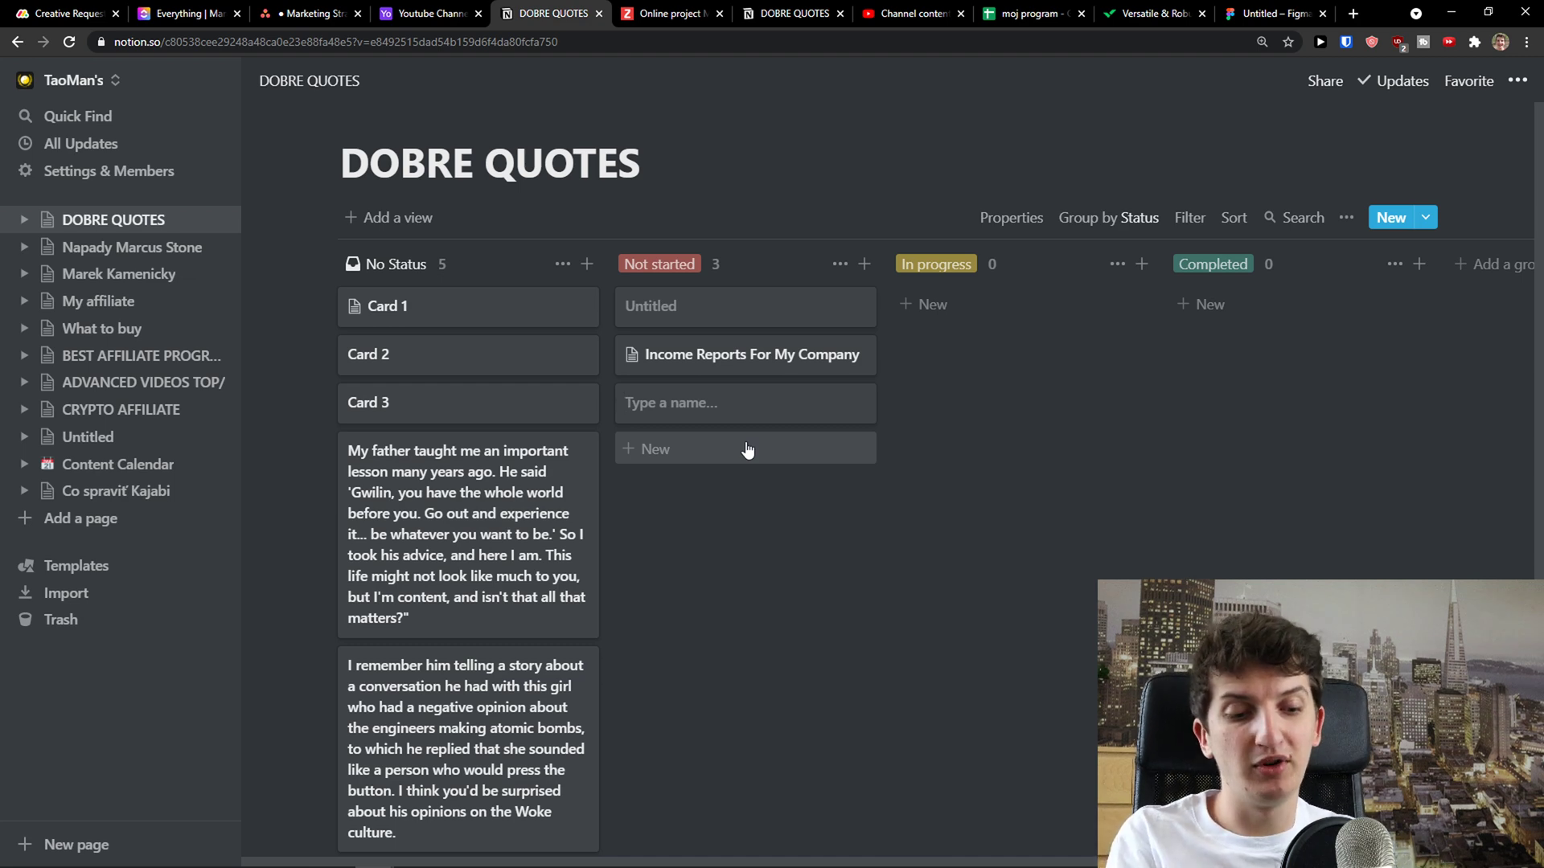
pyautogui.write('INCOME REPORT MAY')
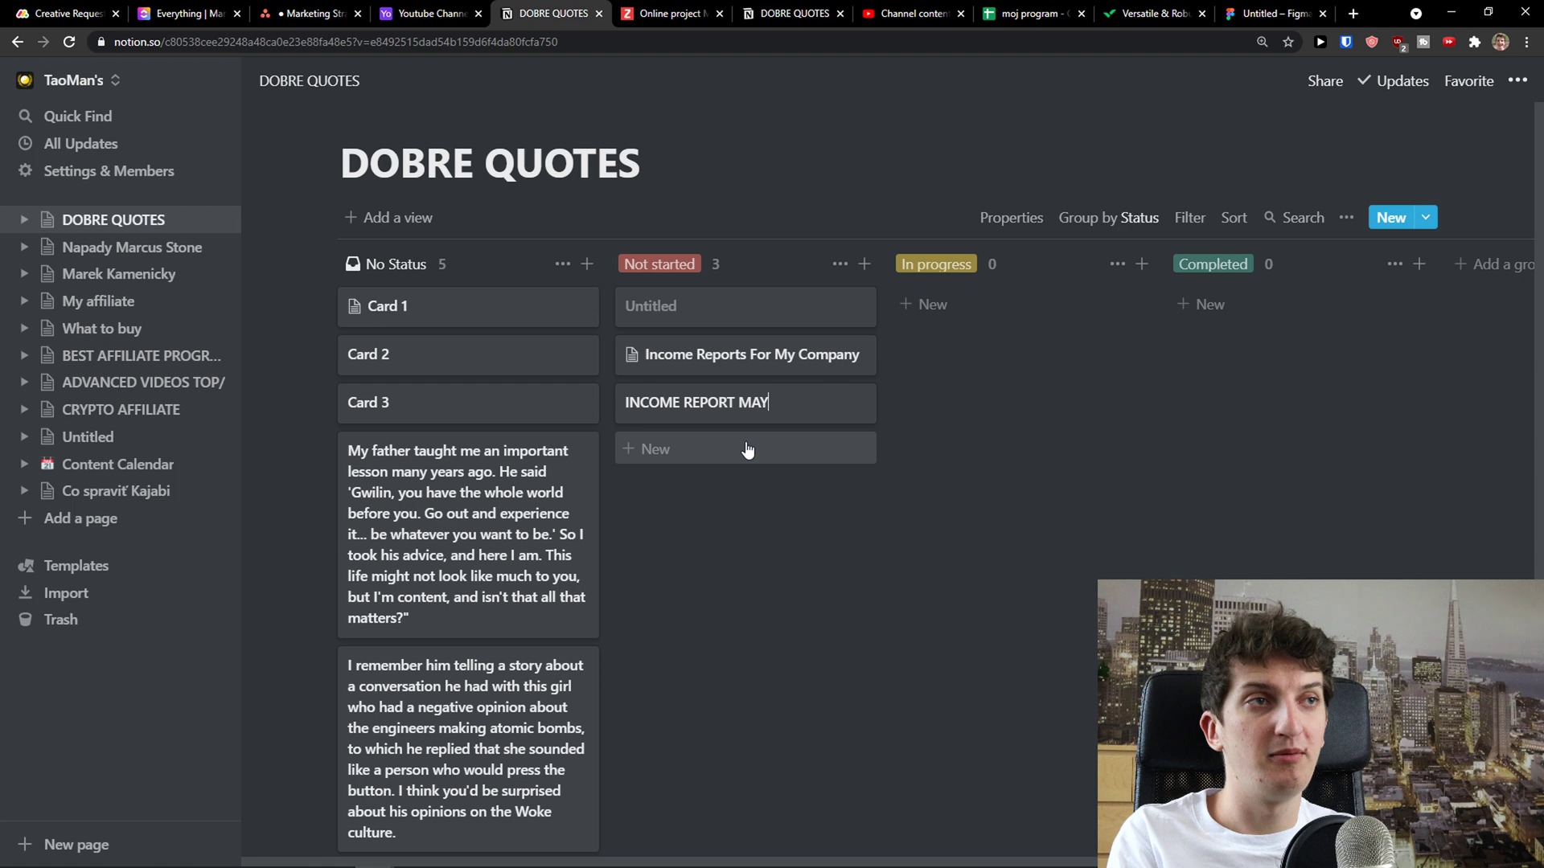
pyautogui.press('Return')
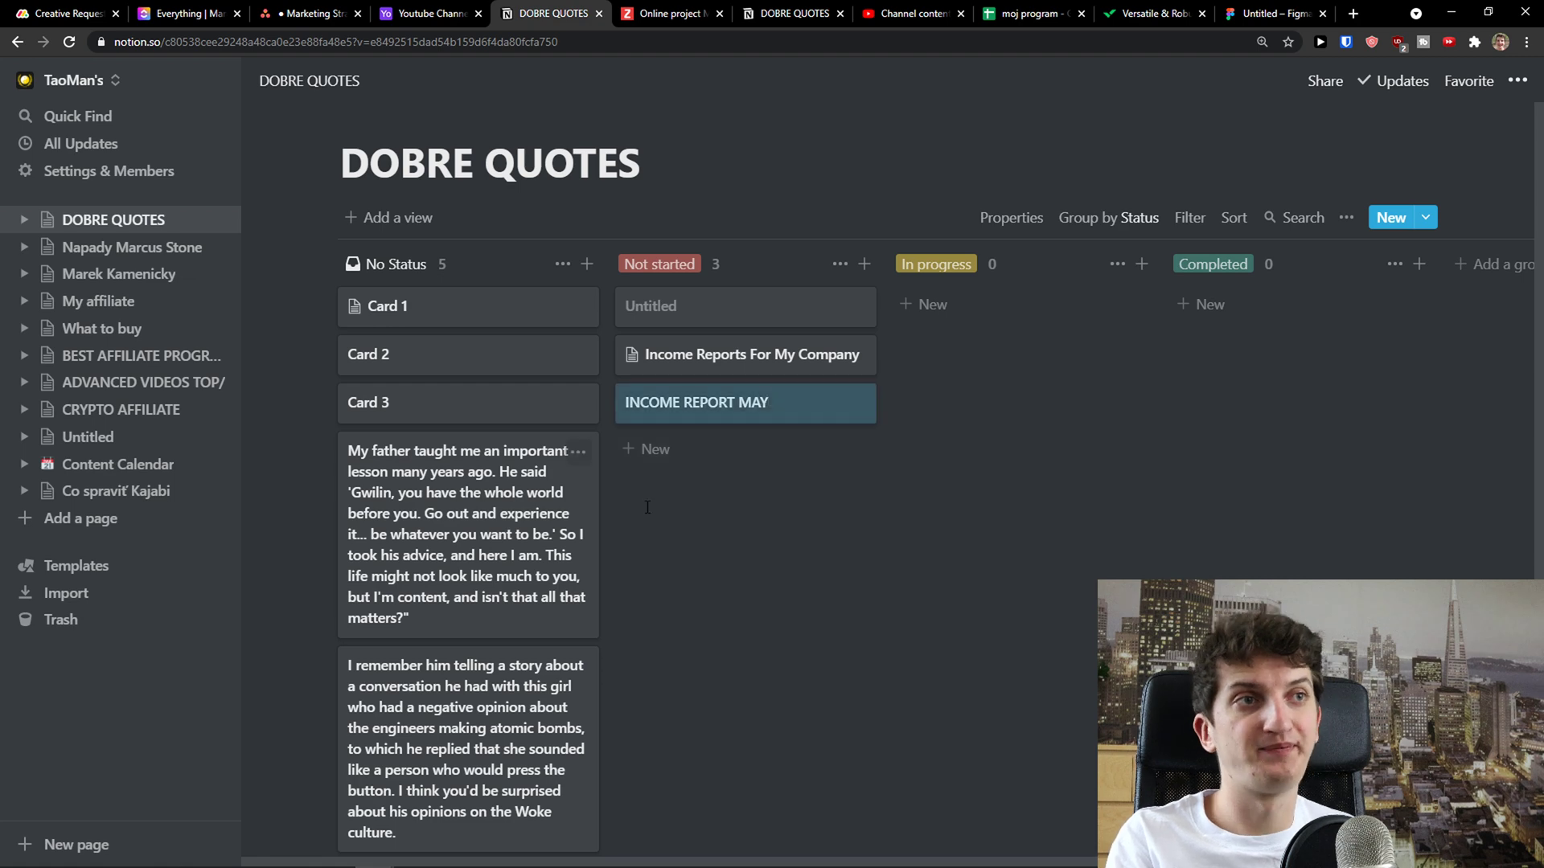
pyautogui.click(679, 407)
pyautogui.click(561, 519)
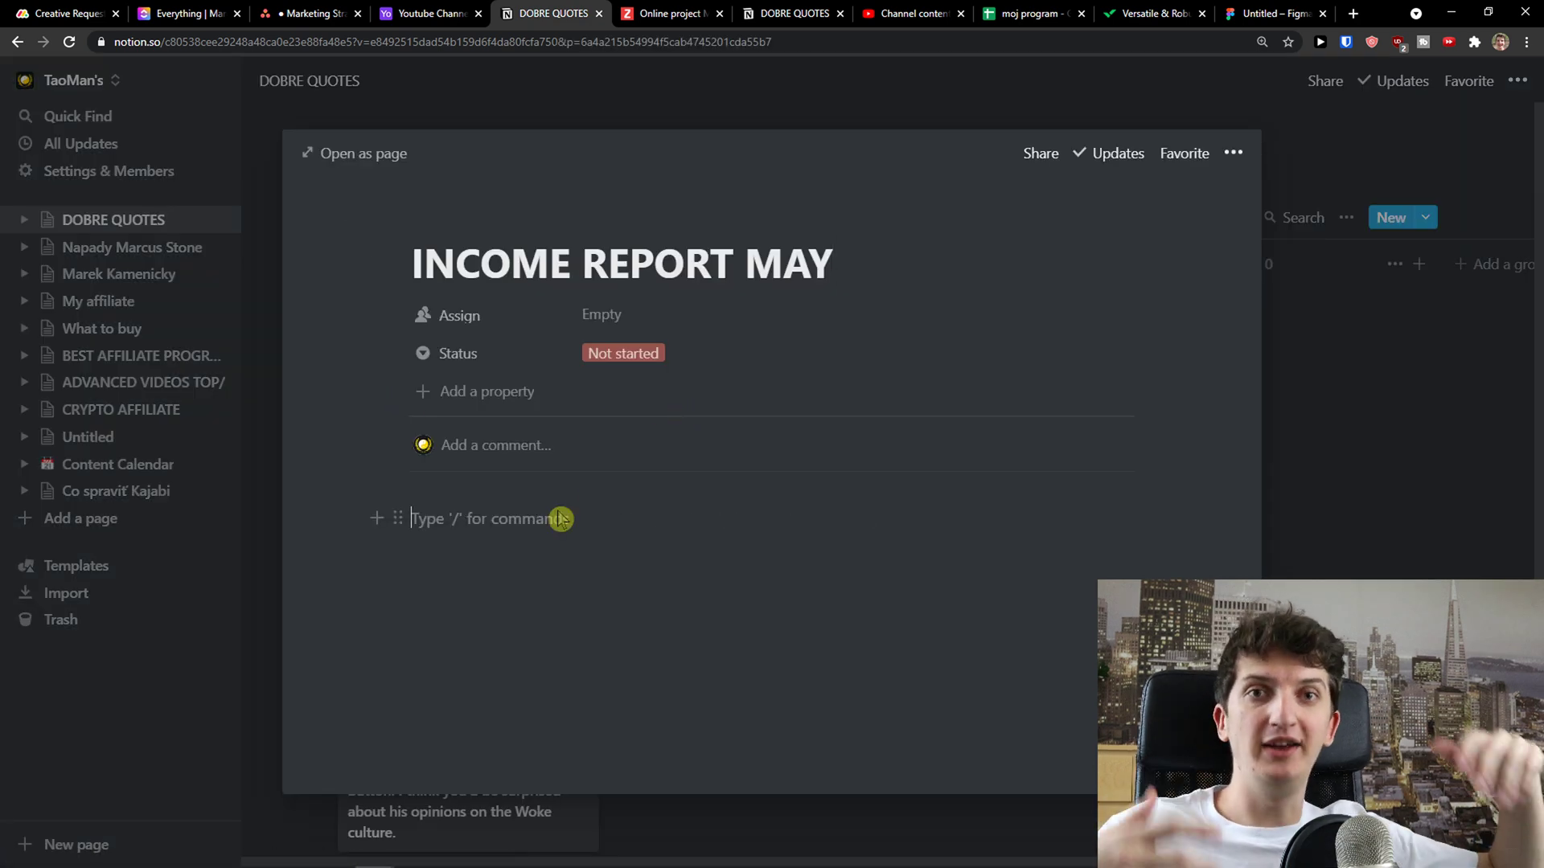
# Insert an inline table with /table and name its first entry INCOME +/-.
pyautogui.write('/table')
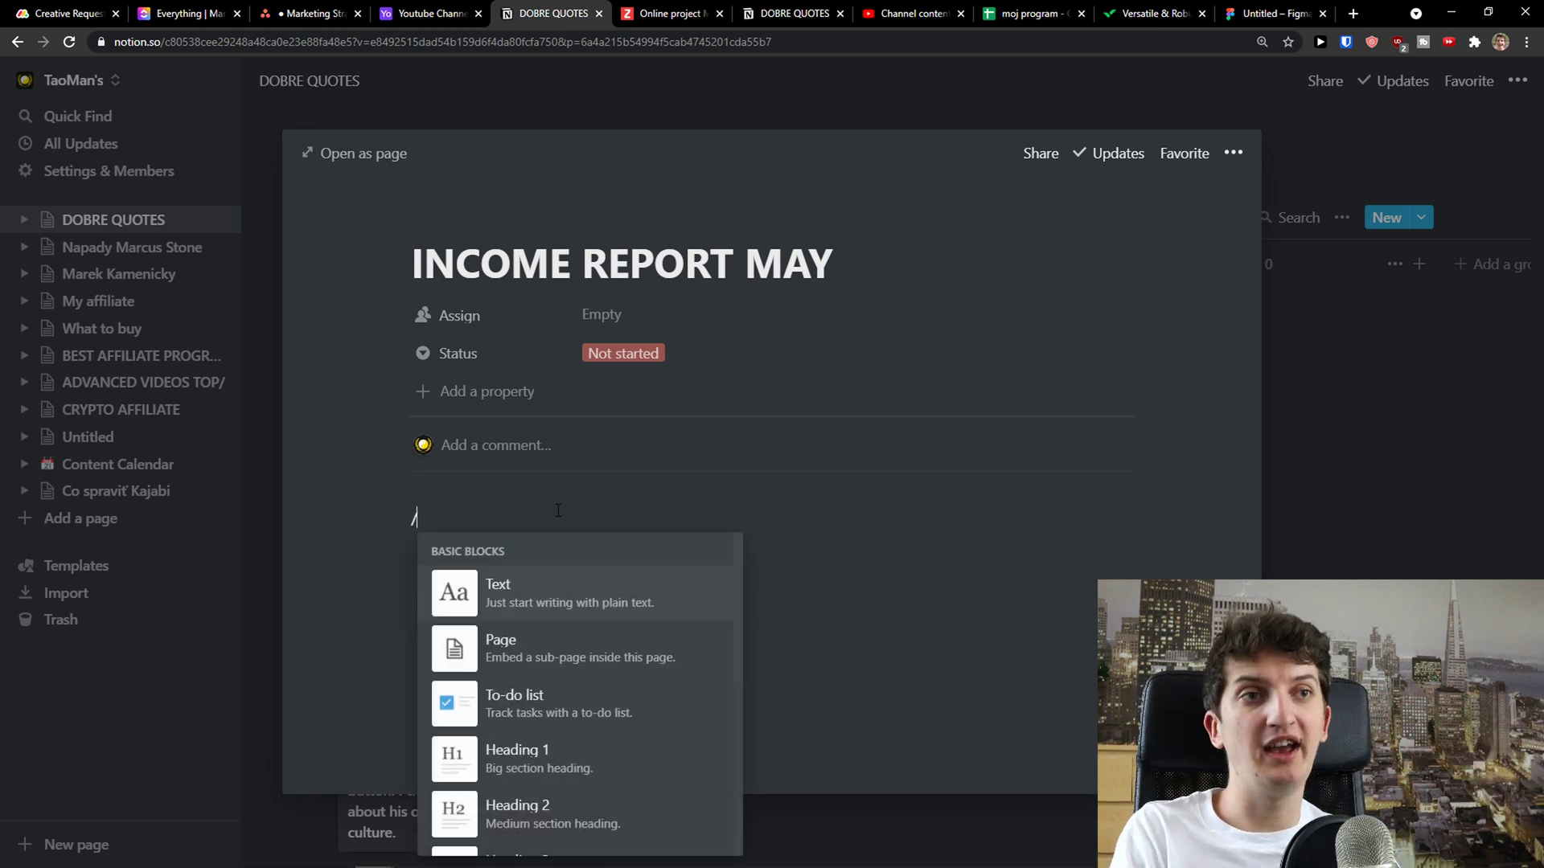
pyautogui.click(562, 586)
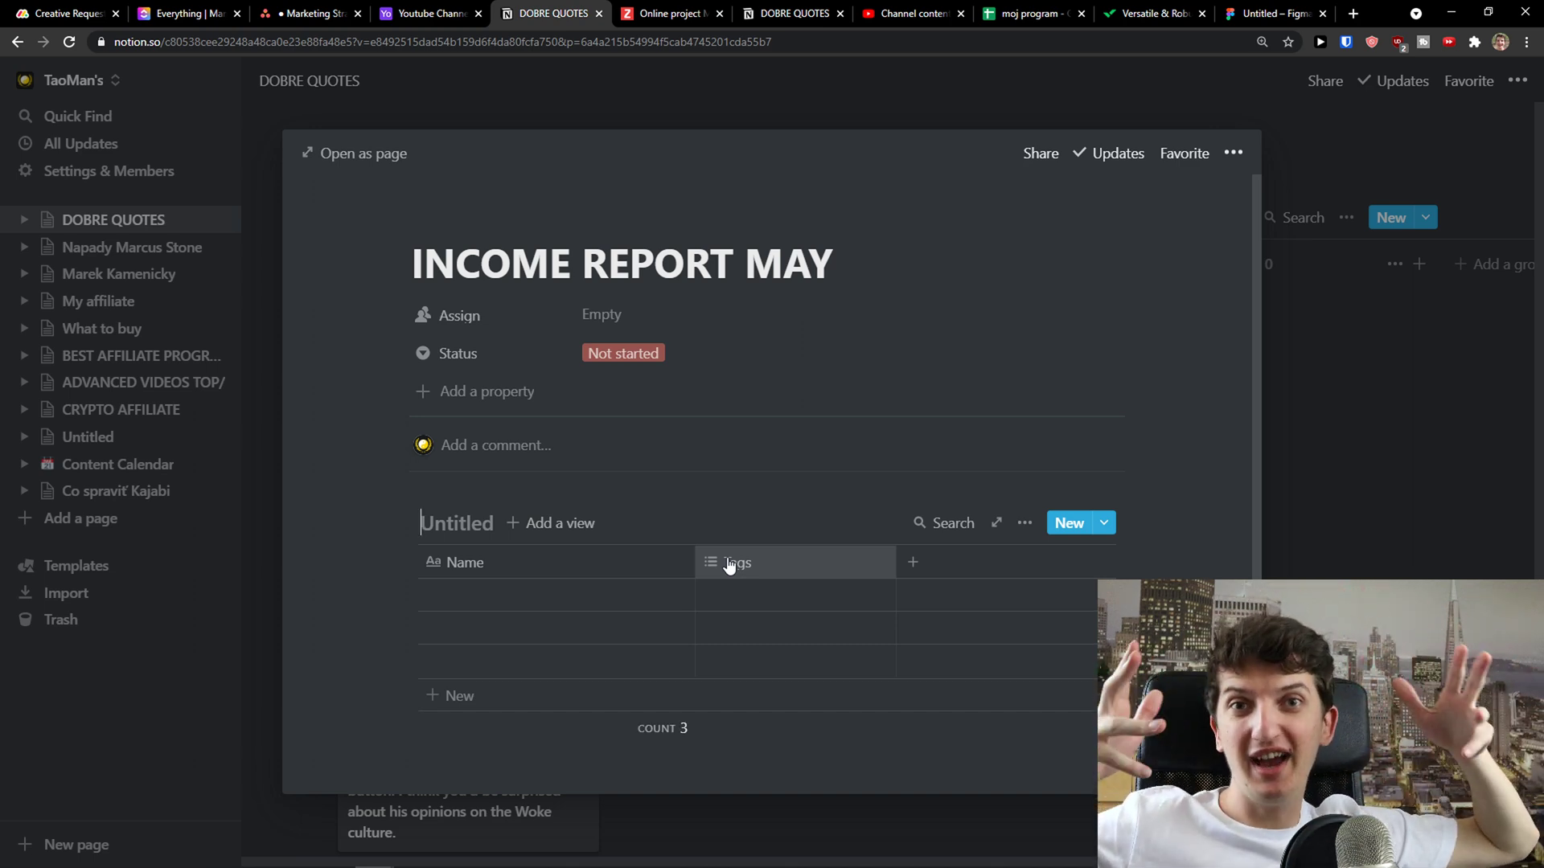
pyautogui.click(588, 594)
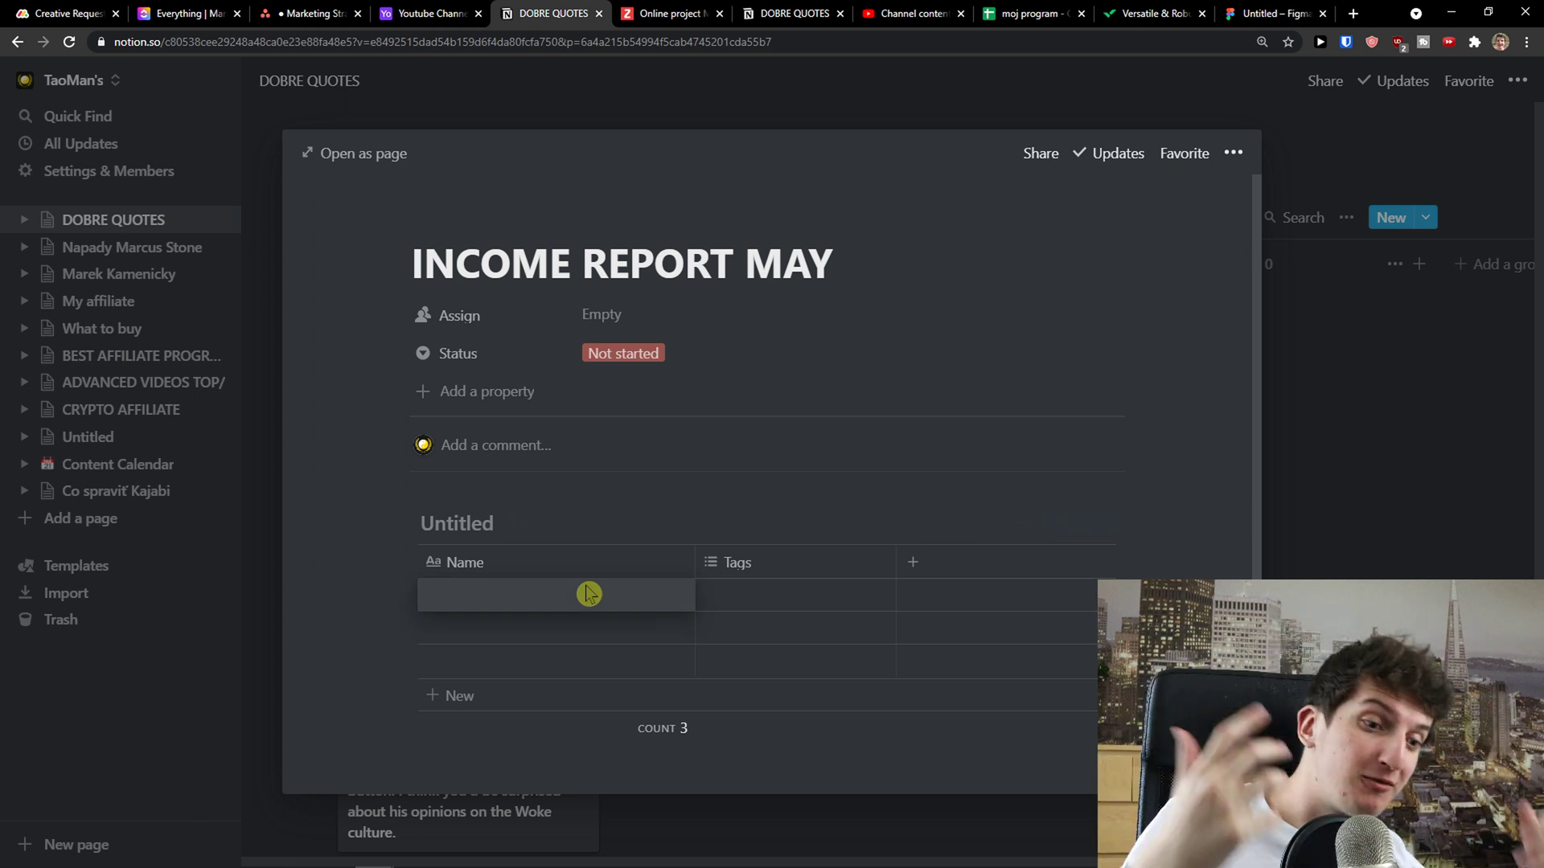
pyautogui.write('INCOME ')
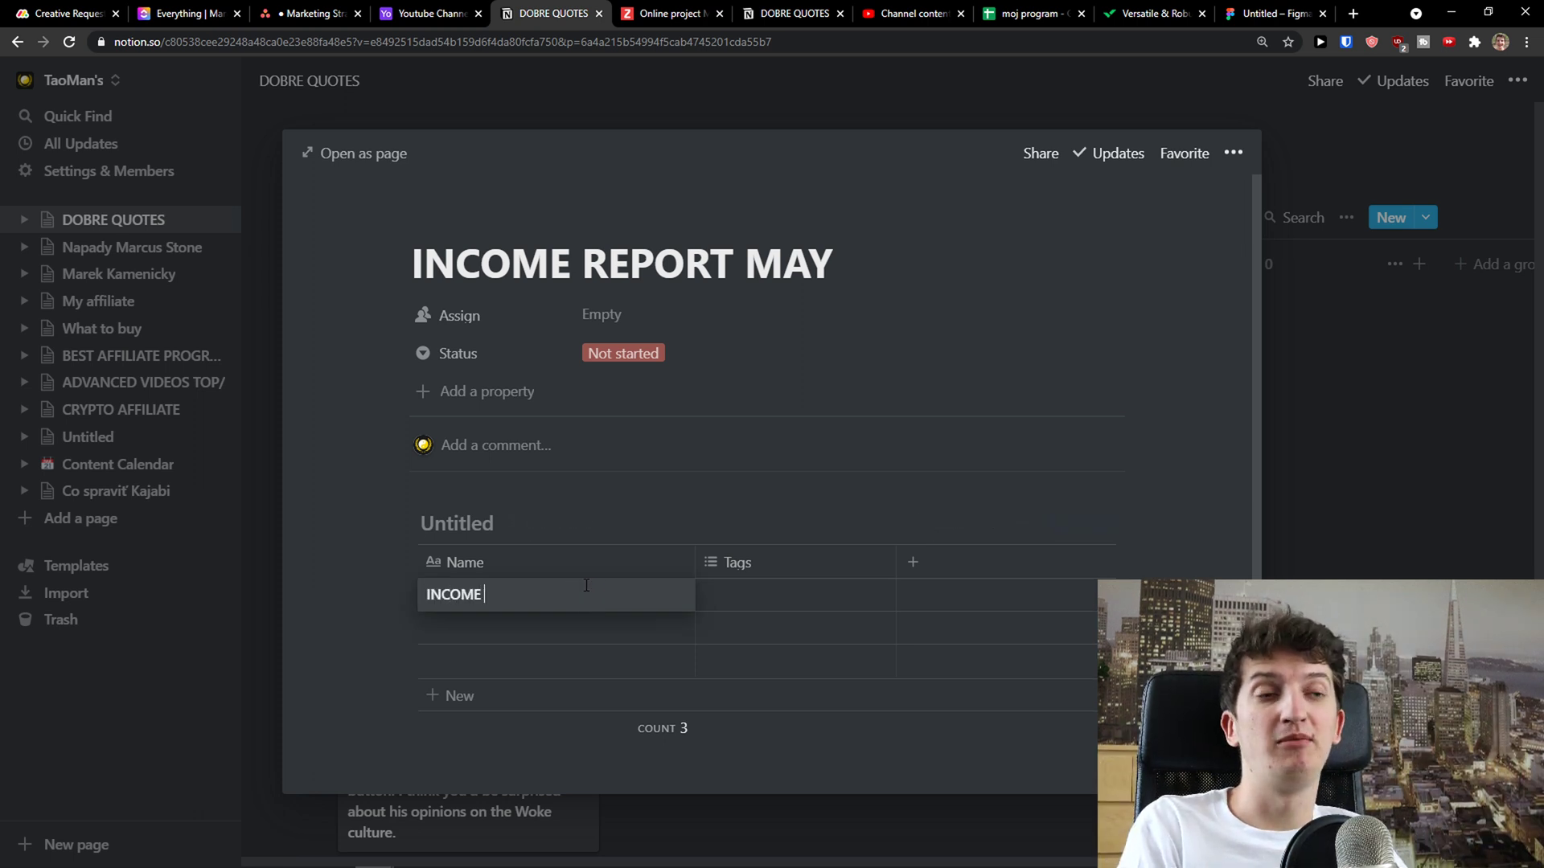
pyautogui.write('+/-')
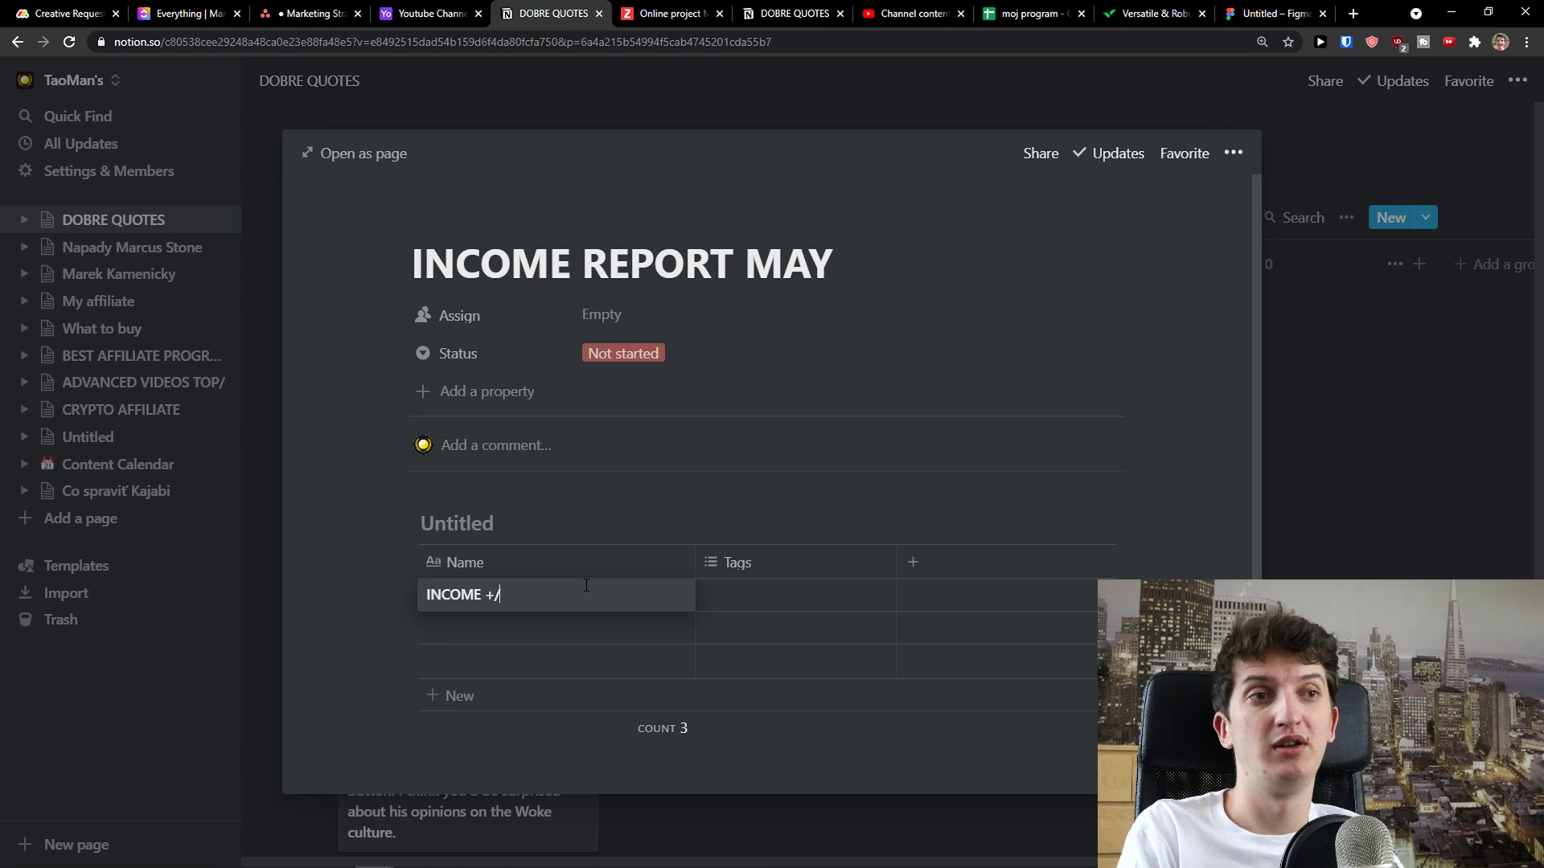
pyautogui.click(644, 644)
# Open the INCOME +/- entry as a page, then close it back to the DOBRE QUOTES board.
pyautogui.click(648, 599)
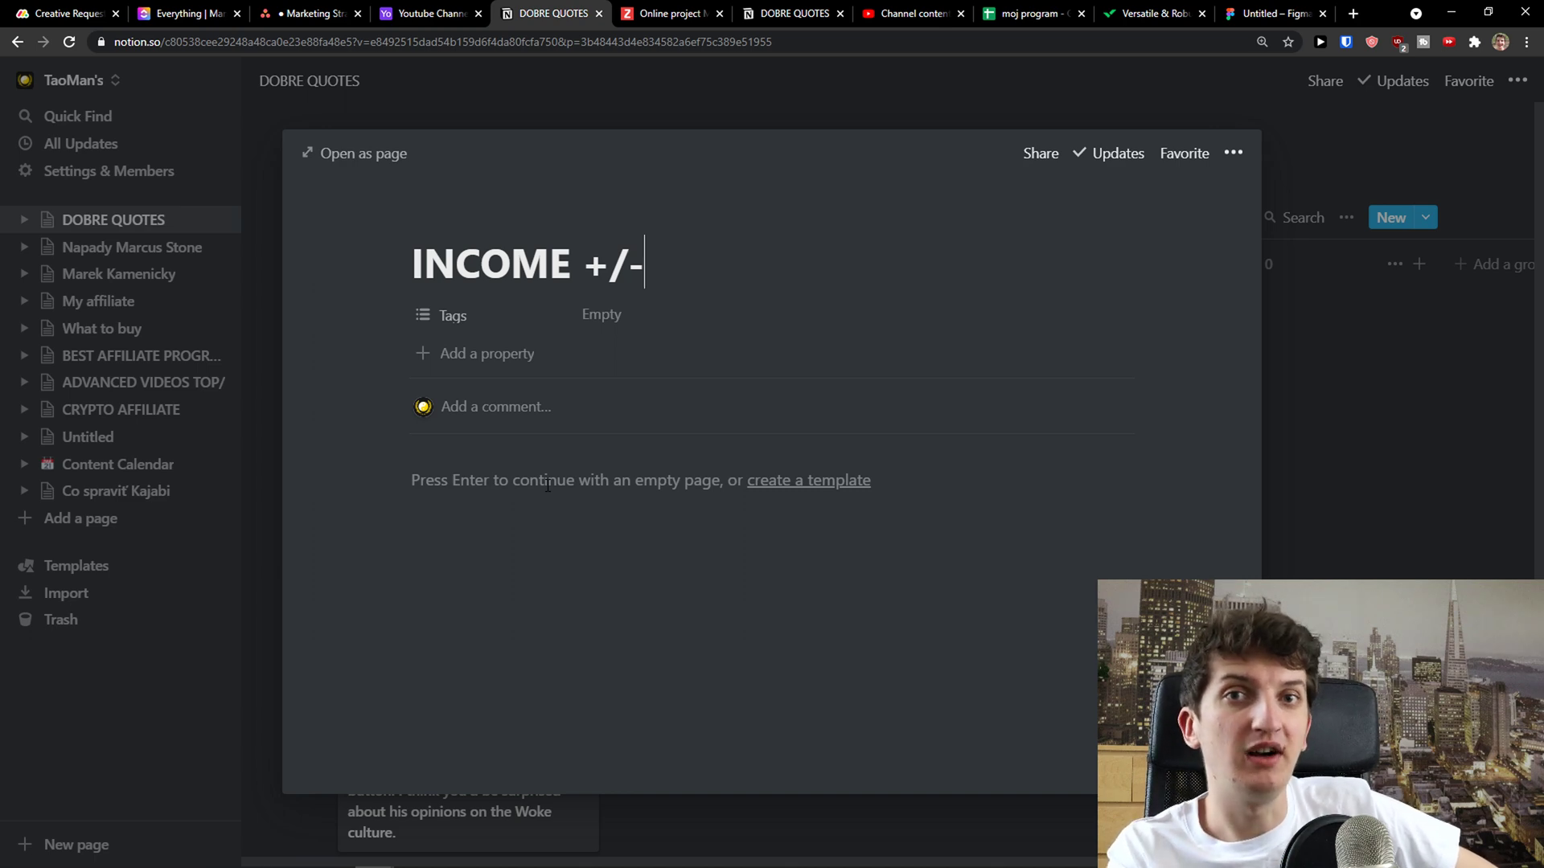
pyautogui.click(1327, 303)
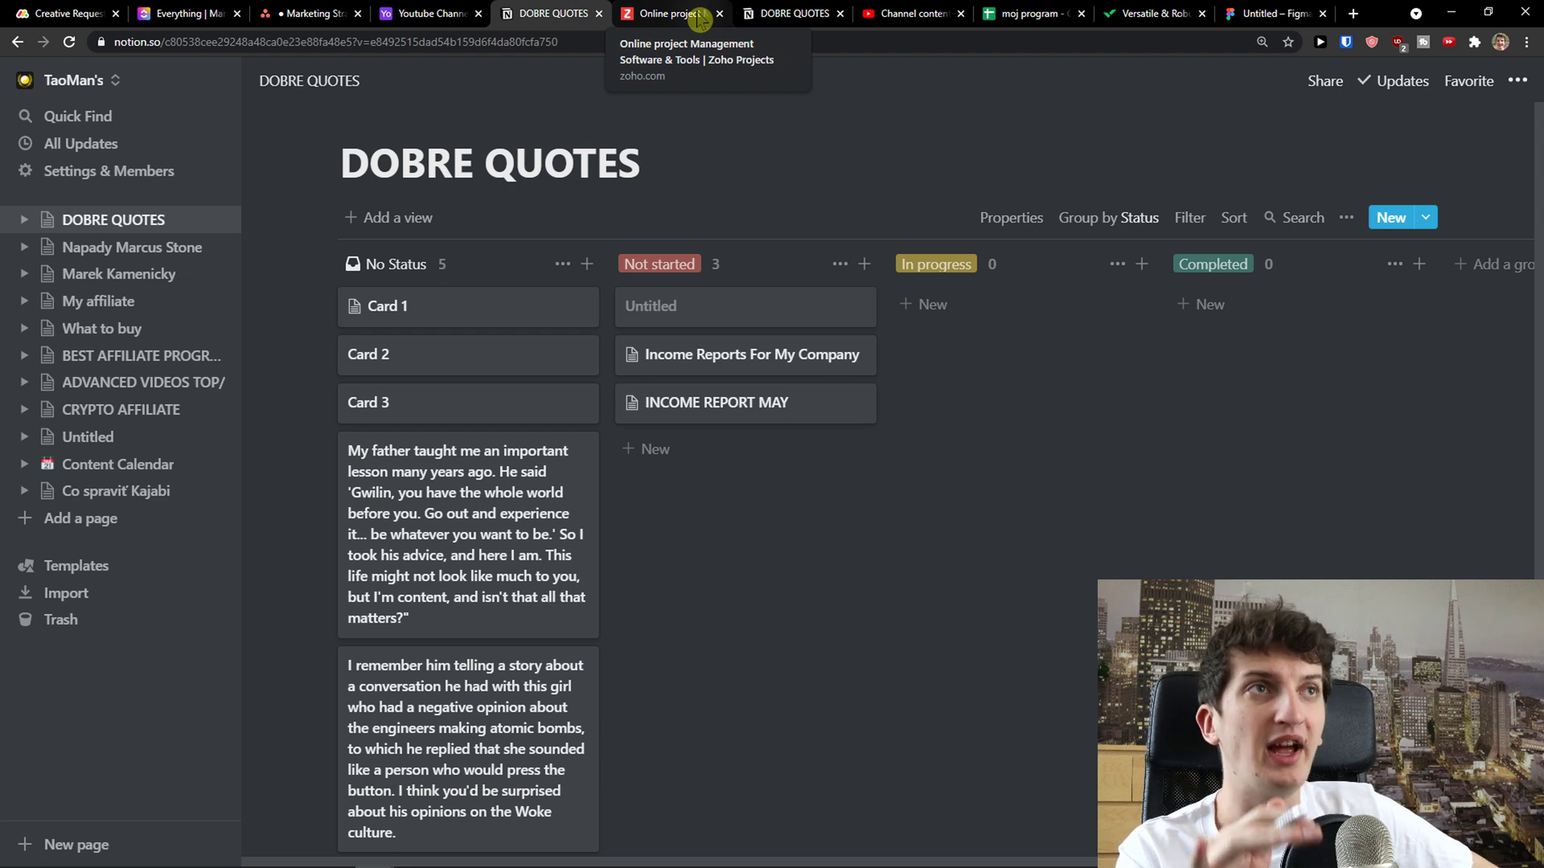
# Play the Zoho Projects intro video and skip ahead, then move on to the Wrike site.
pyautogui.click(698, 18)
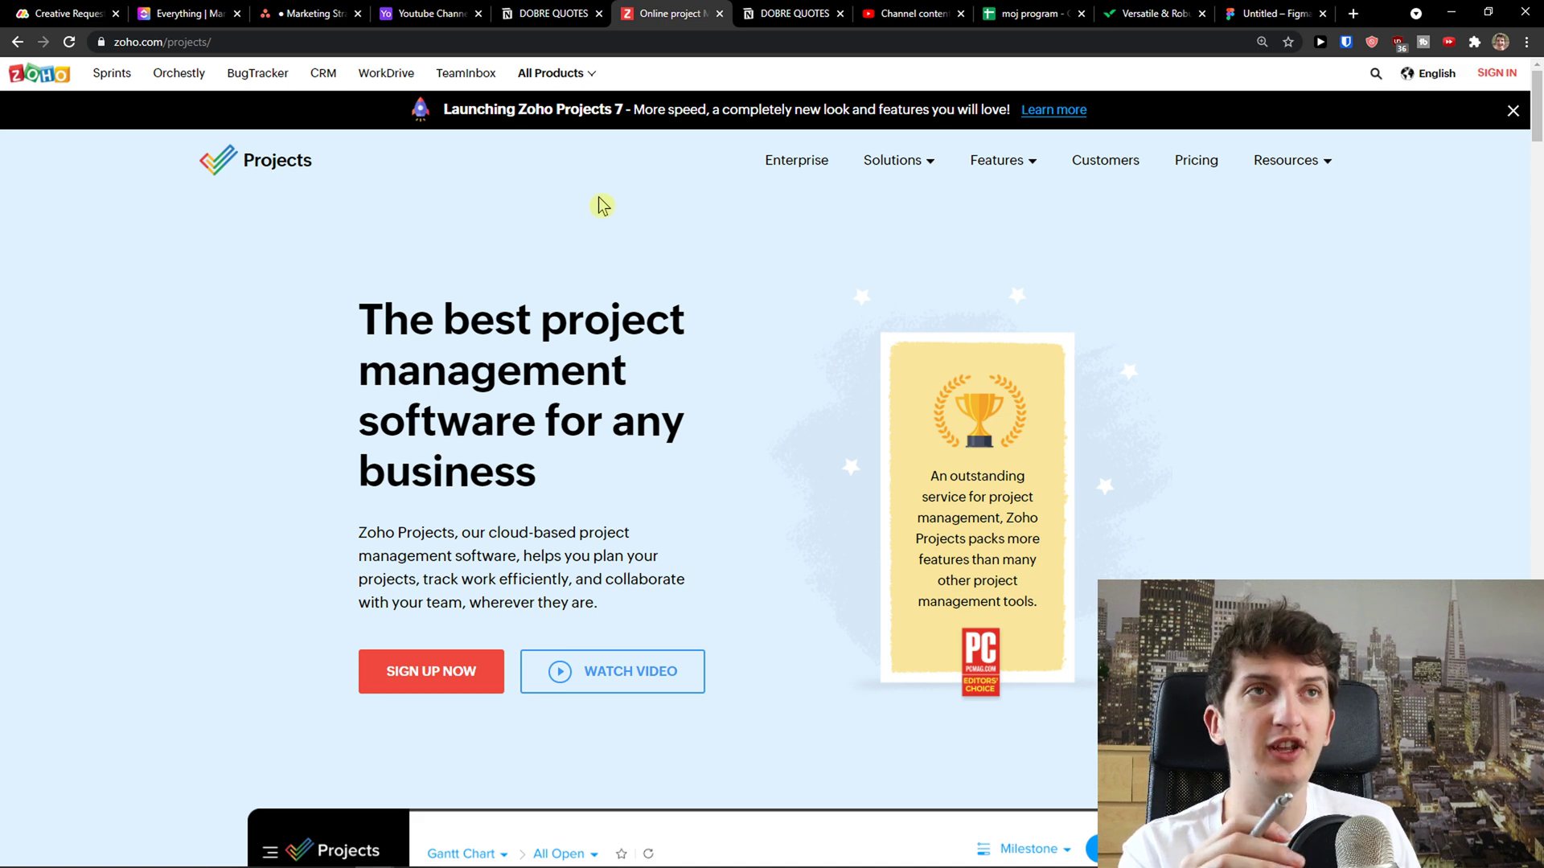
pyautogui.scroll(-1, 713, 234)
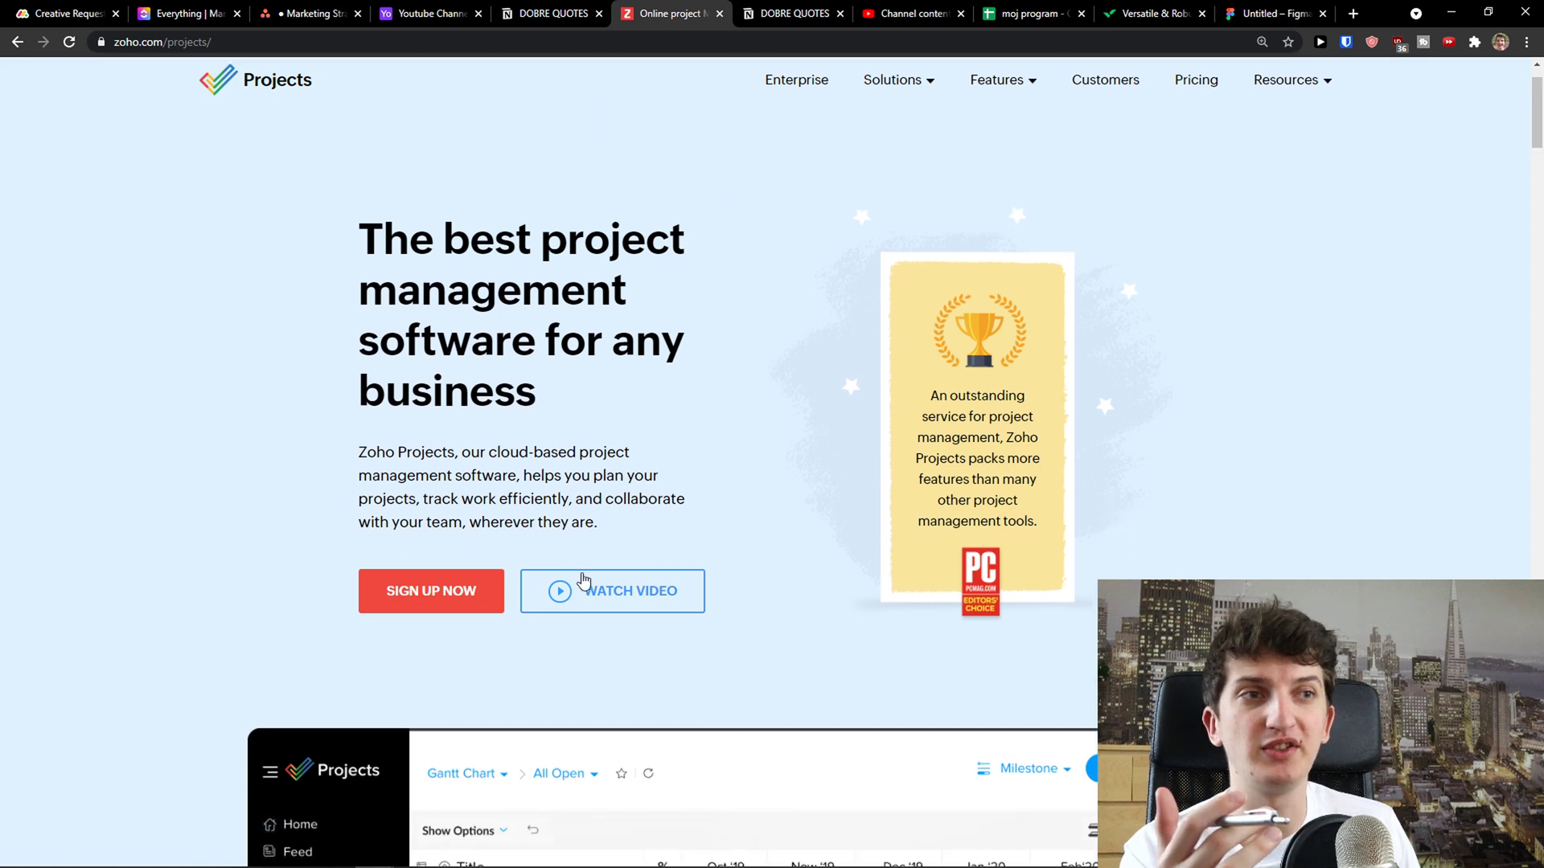
pyautogui.click(586, 579)
pyautogui.moveTo(378, 730); pyautogui.dragTo(465, 730)
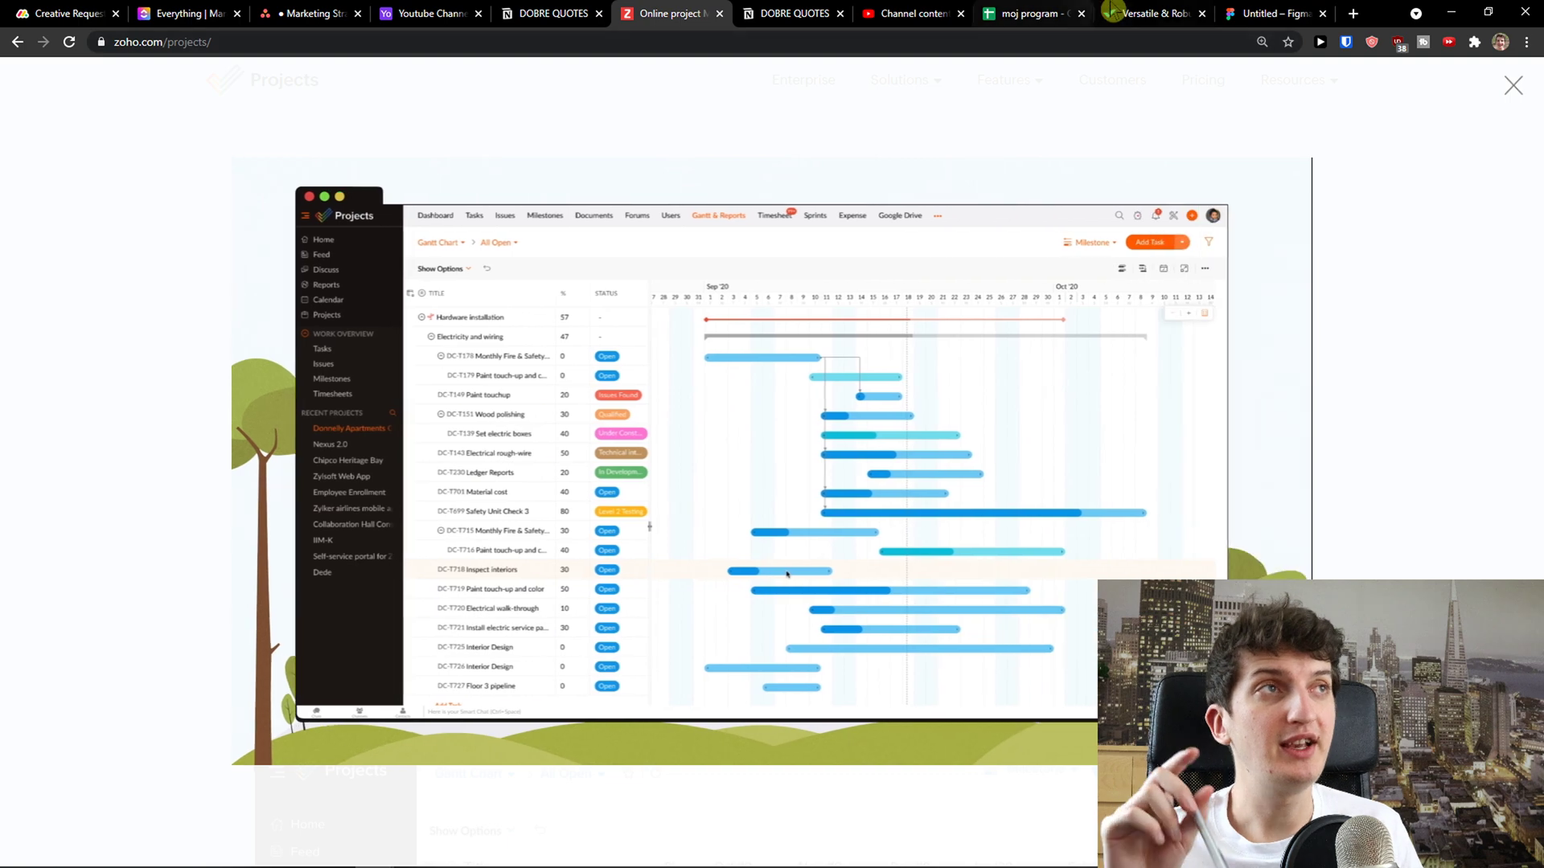
pyautogui.click(1124, 11)
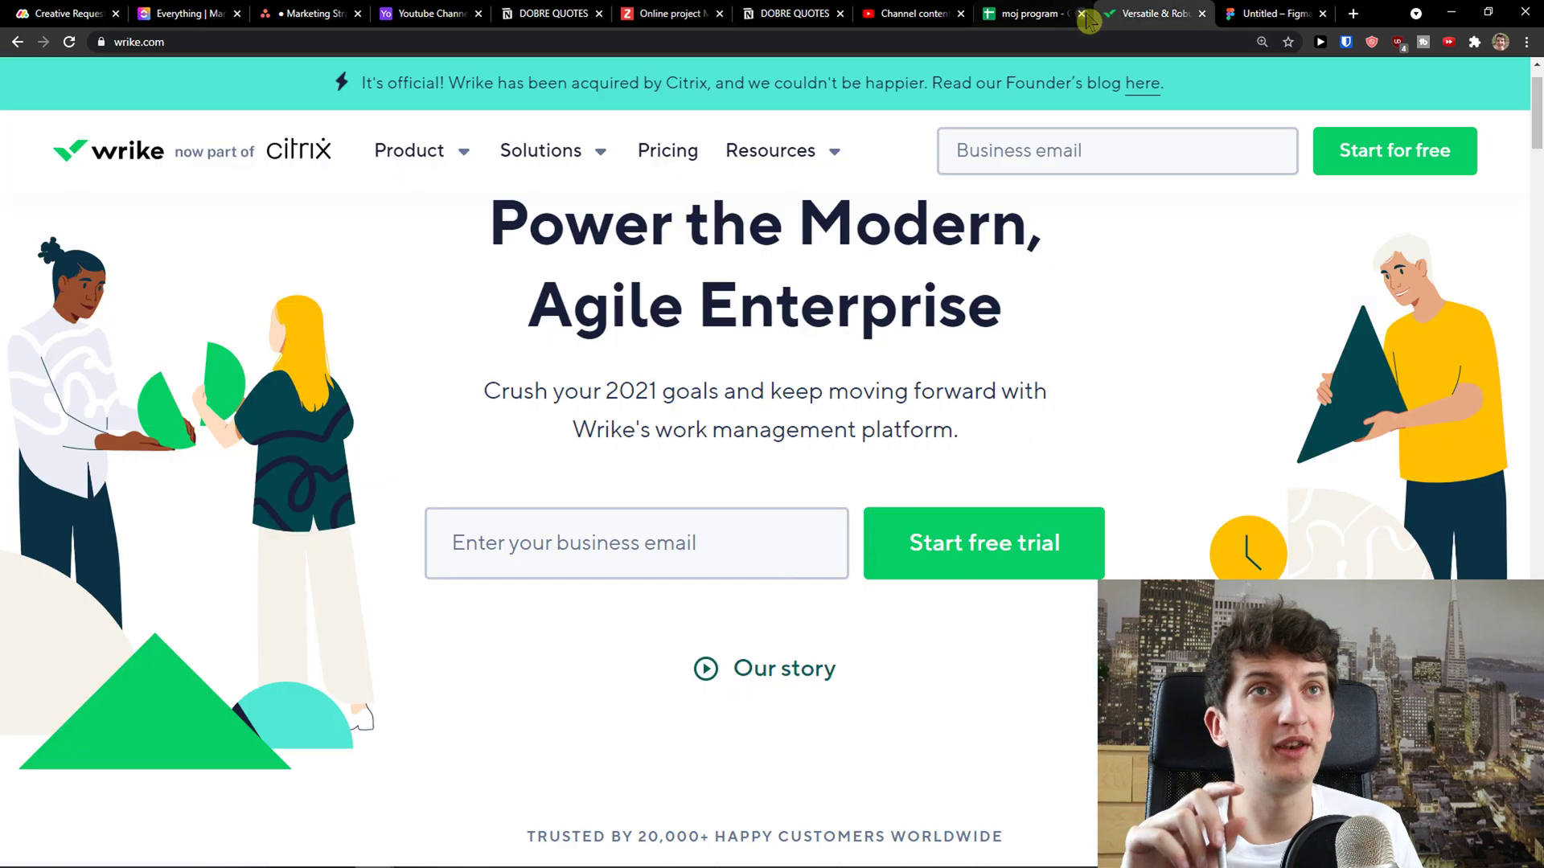
# Place the Wrike tab right after Asana's Marketing Strategy tab and return to Wrike's homepage.
pyautogui.moveTo(585, 203)
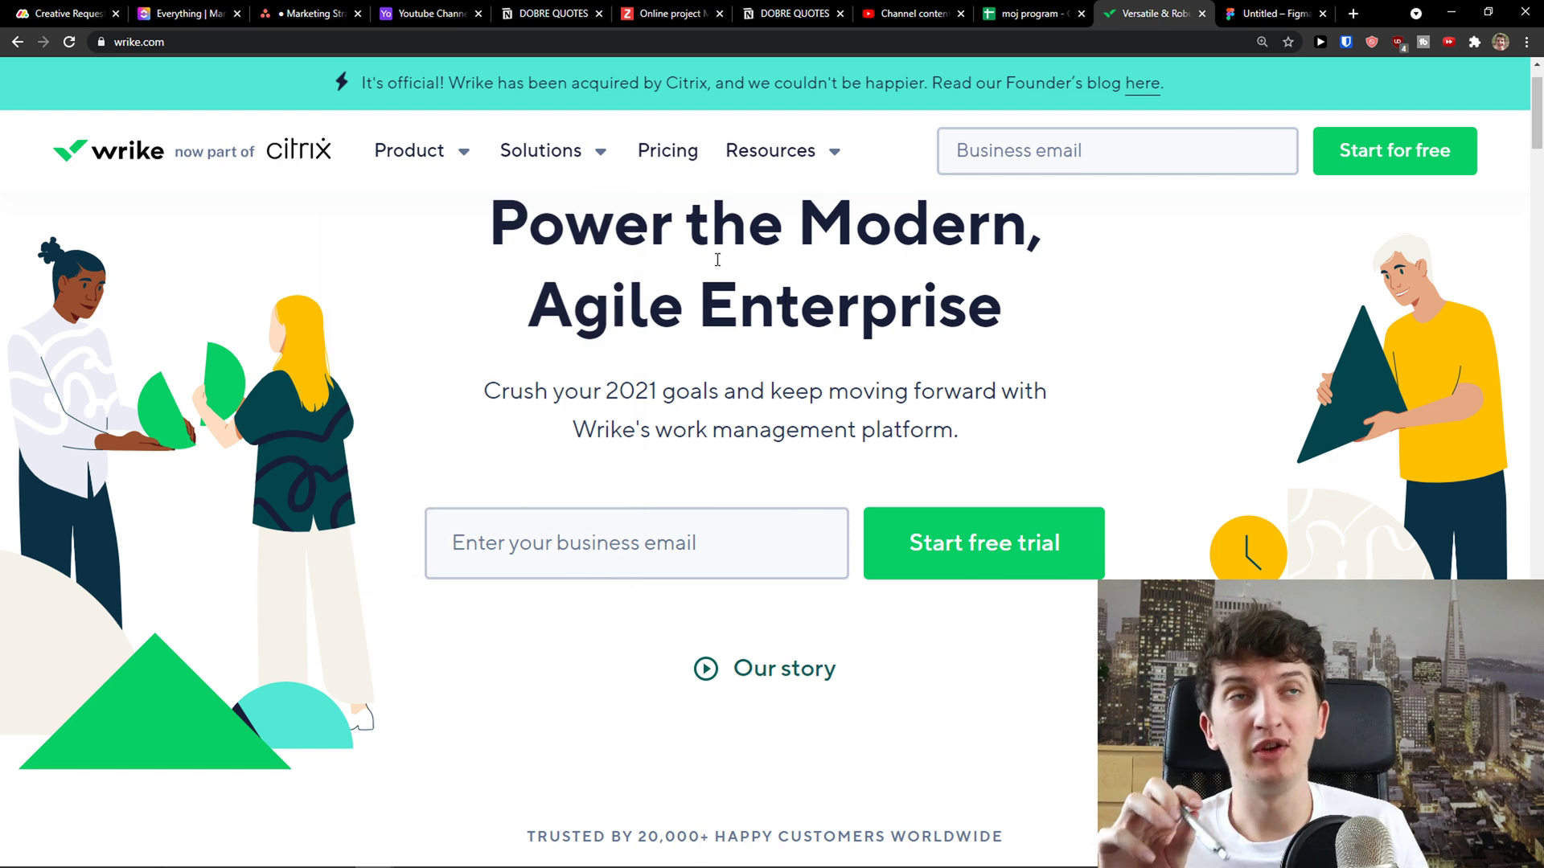
pyautogui.moveTo(1142, 13); pyautogui.dragTo(418, 14)
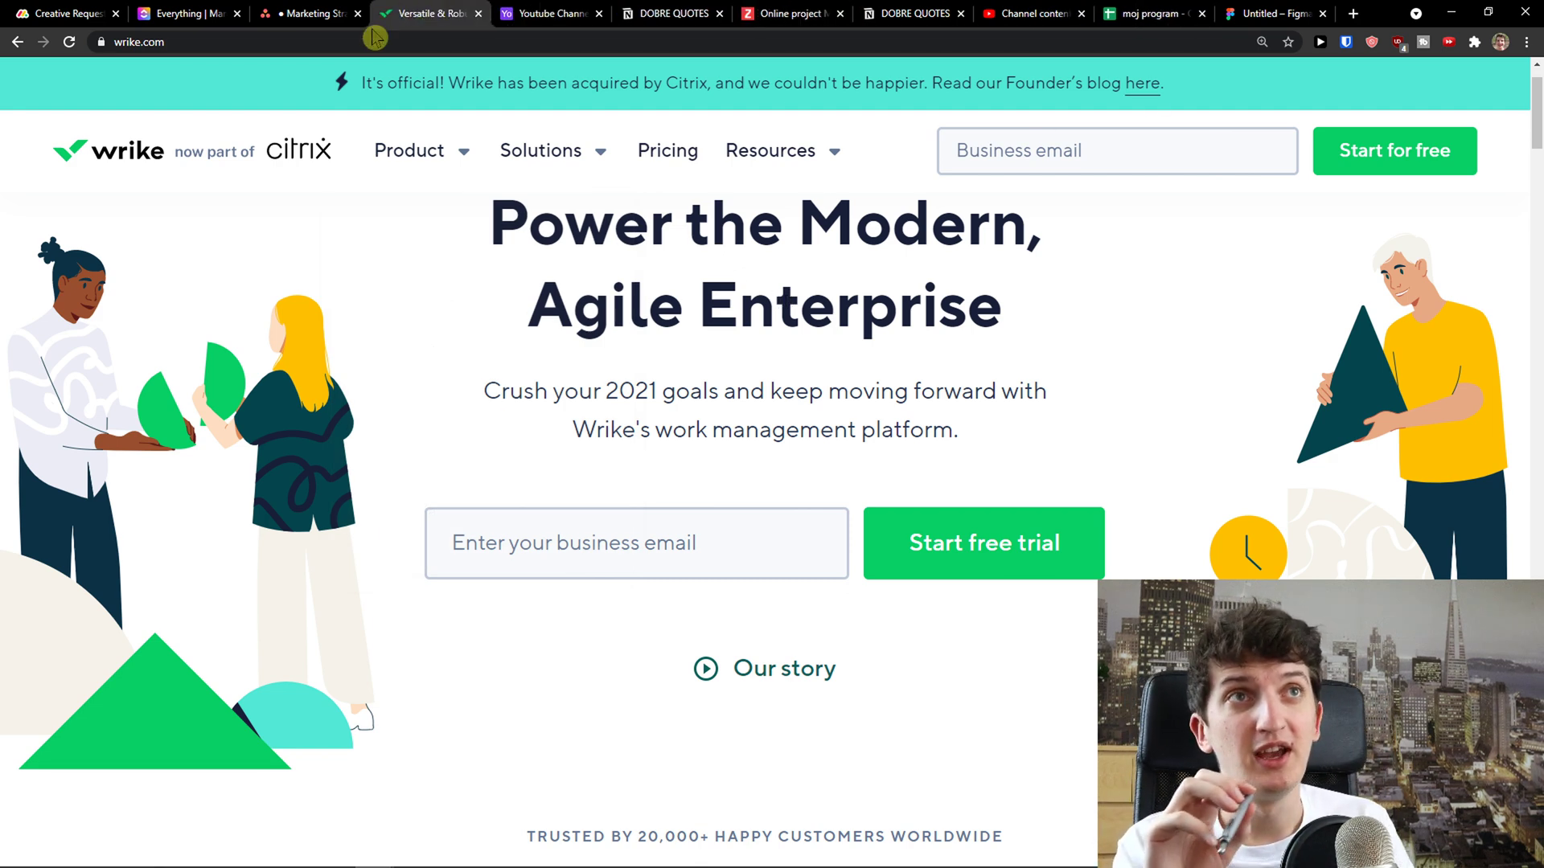
pyautogui.click(314, 13)
pyautogui.click(407, 11)
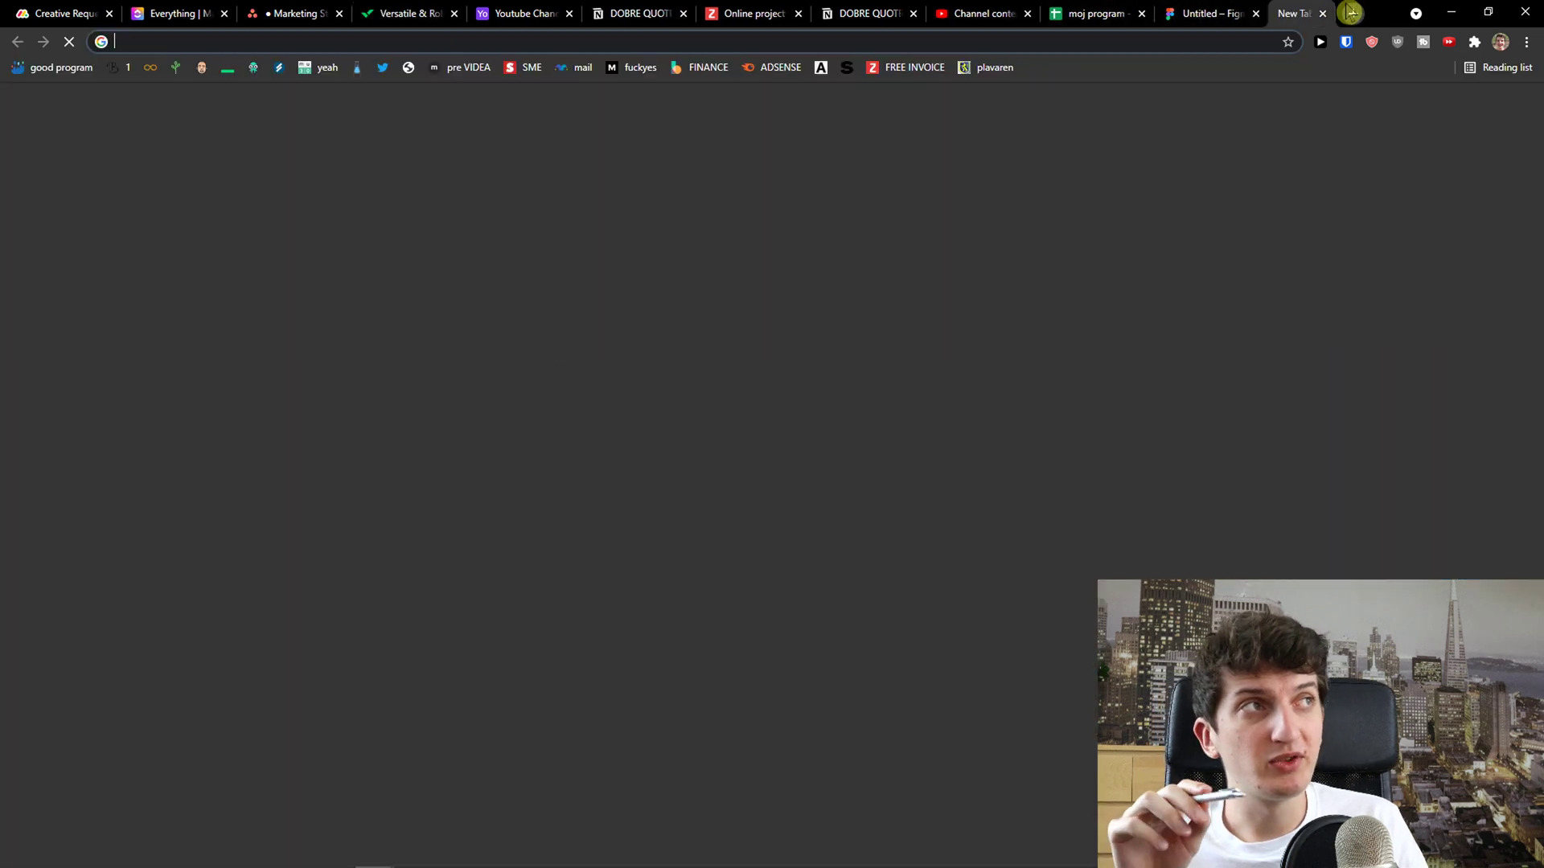
# Load the Smartsheet homepage from 'smart' in a new tab and drag that tab left among the tools.
pyautogui.click(1353, 13)
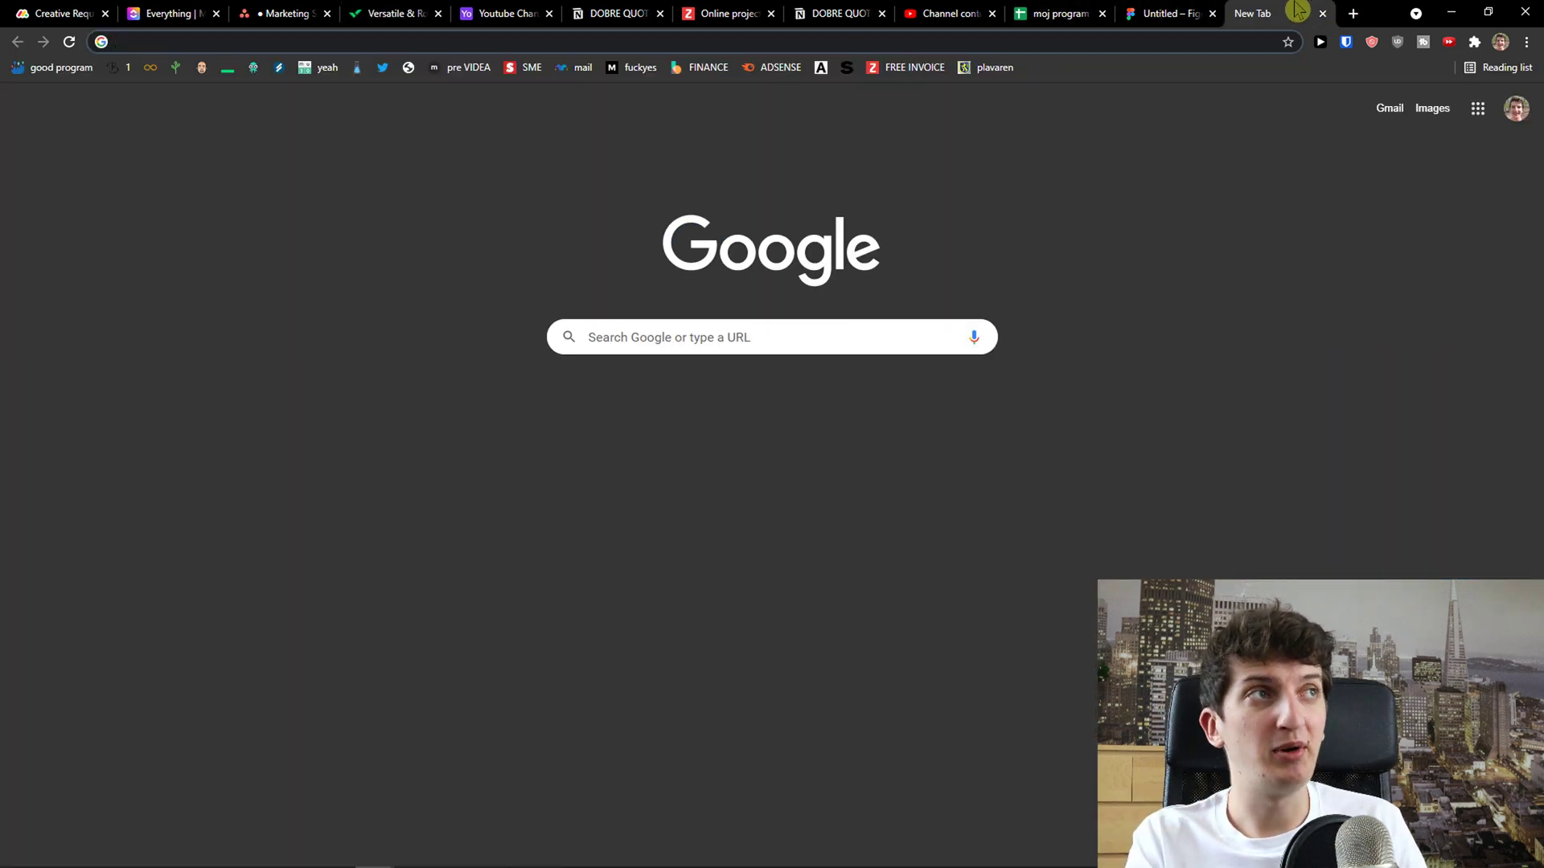
pyautogui.write('smart')
pyautogui.press('Return')
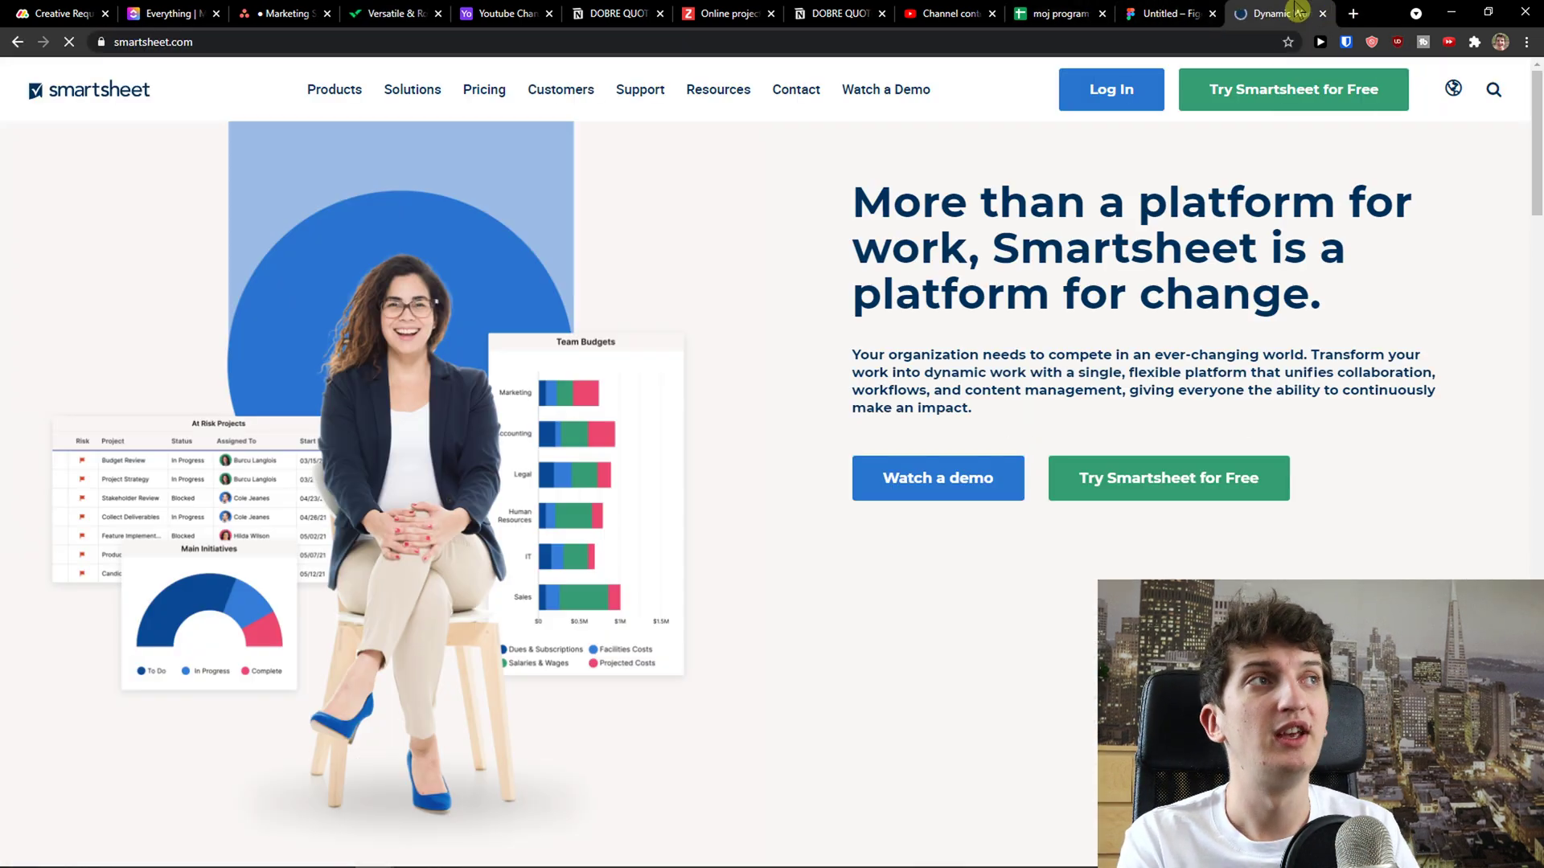
pyautogui.moveTo(1136, 10); pyautogui.dragTo(234, 10)
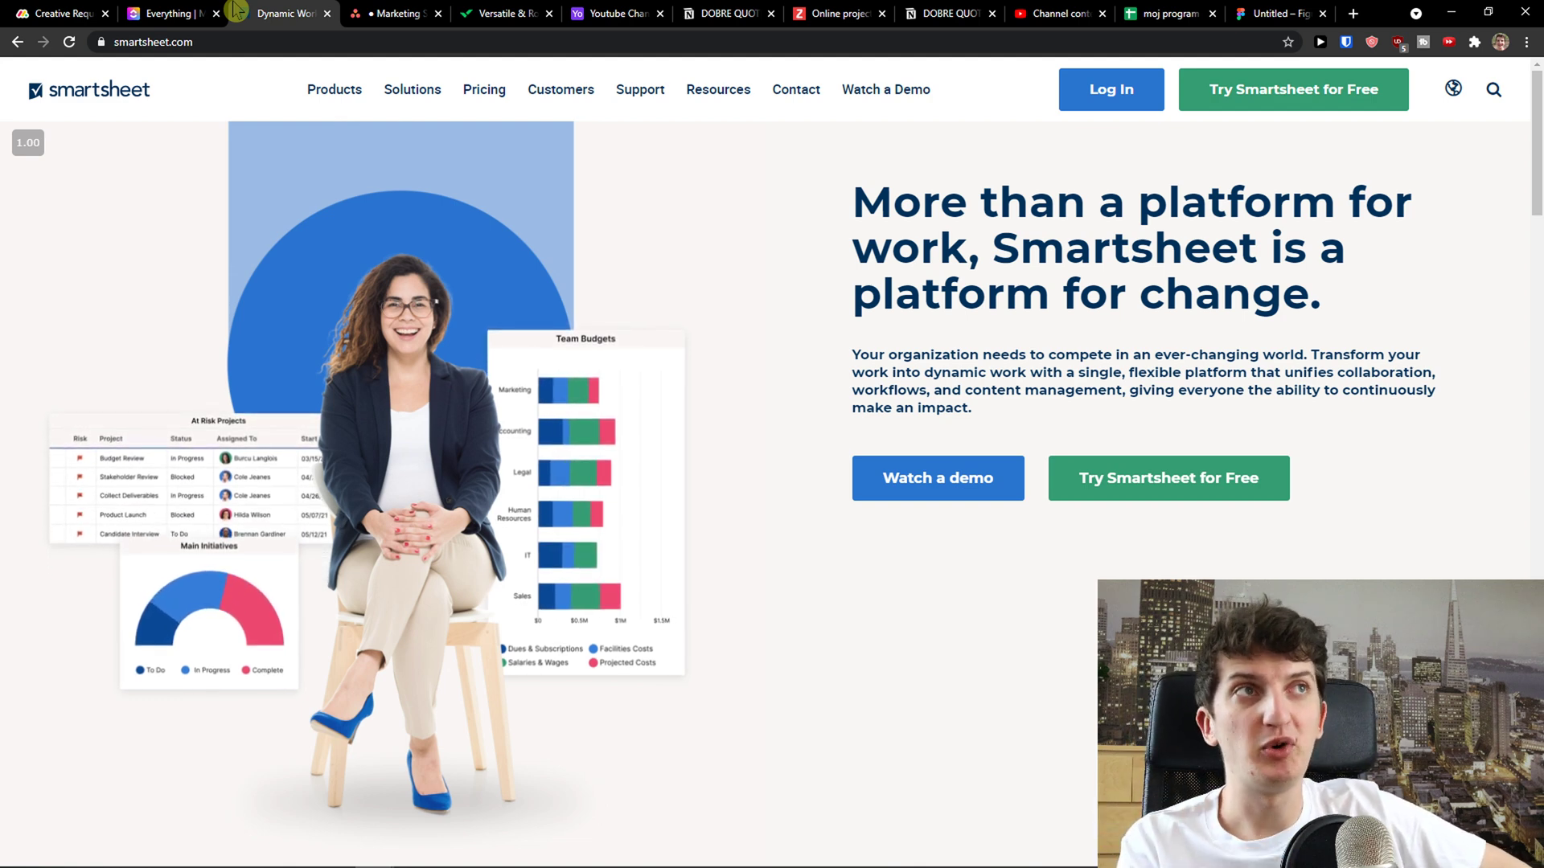
# Review the ClickUp, monday.com, Asana and Wrike tabs, then move Asana and Wrike ahead of Smartsheet.
pyautogui.click(169, 13)
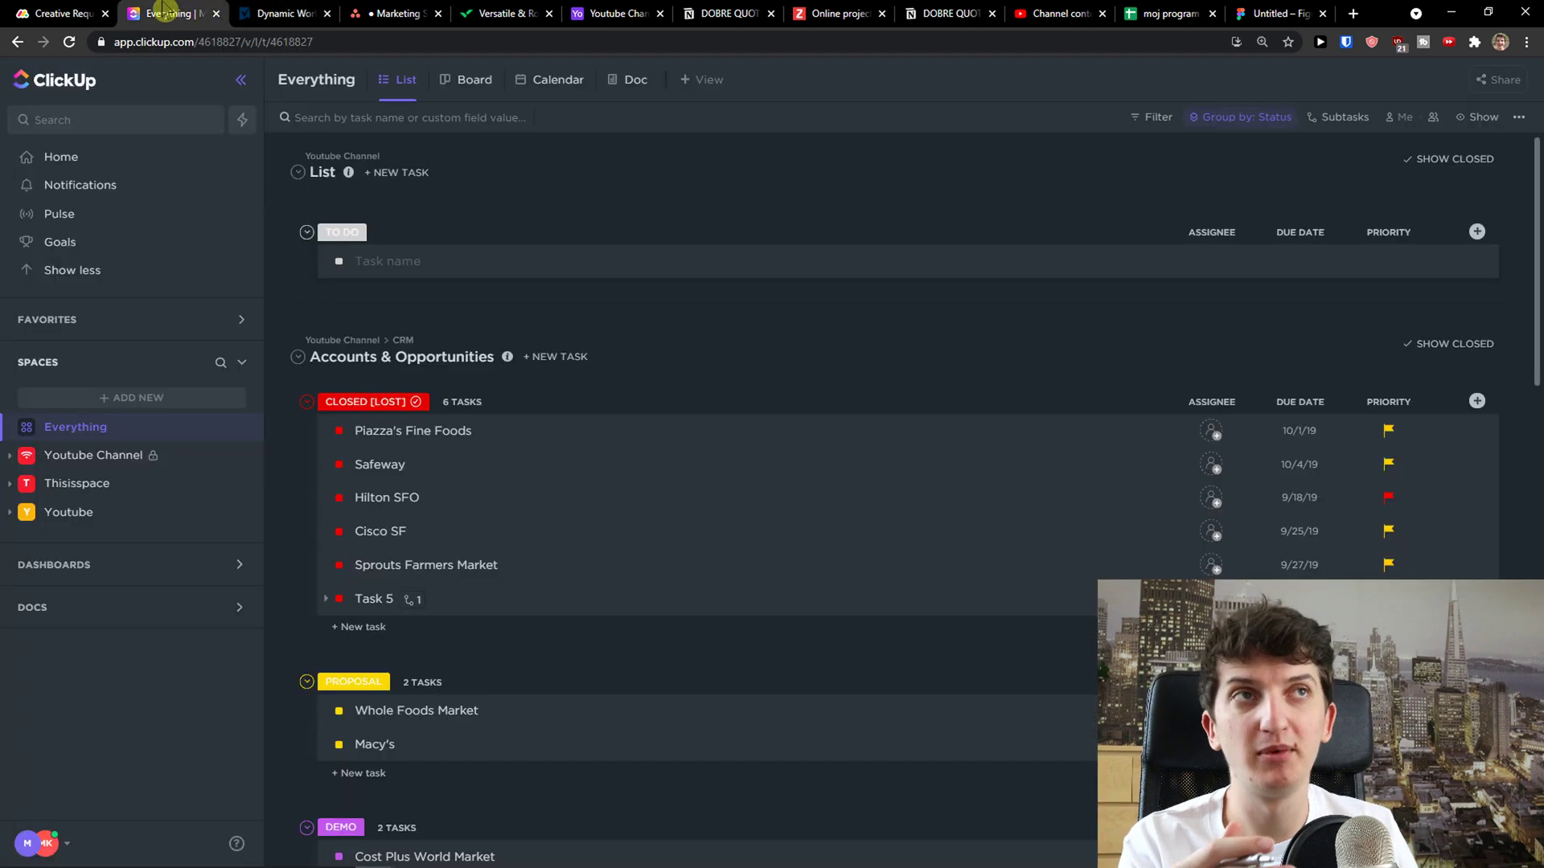
pyautogui.click(17, 11)
pyautogui.click(169, 13)
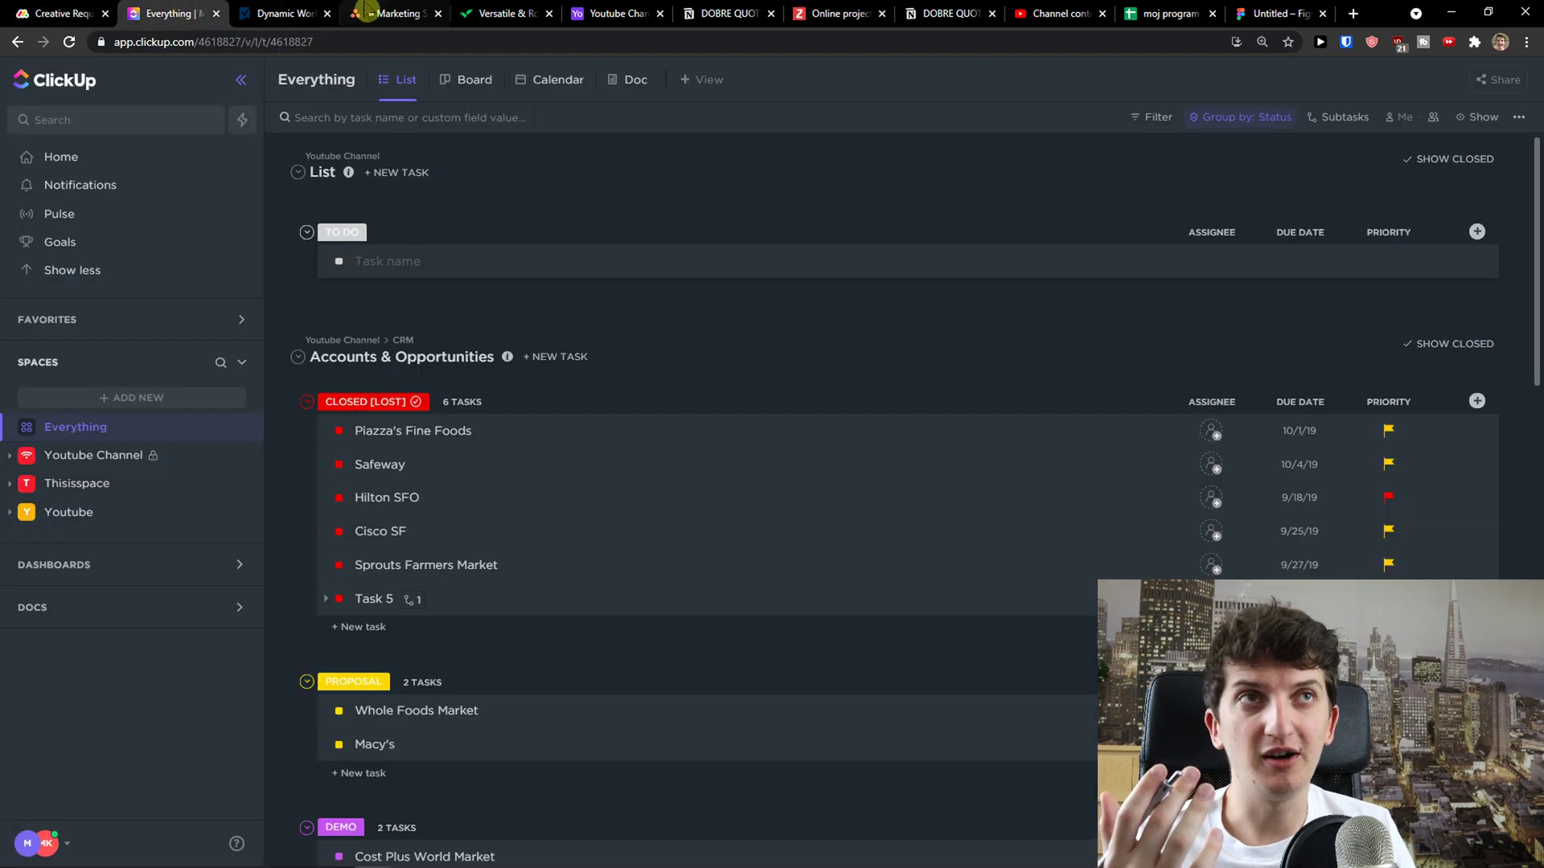
pyautogui.click(395, 12)
pyautogui.click(524, 14)
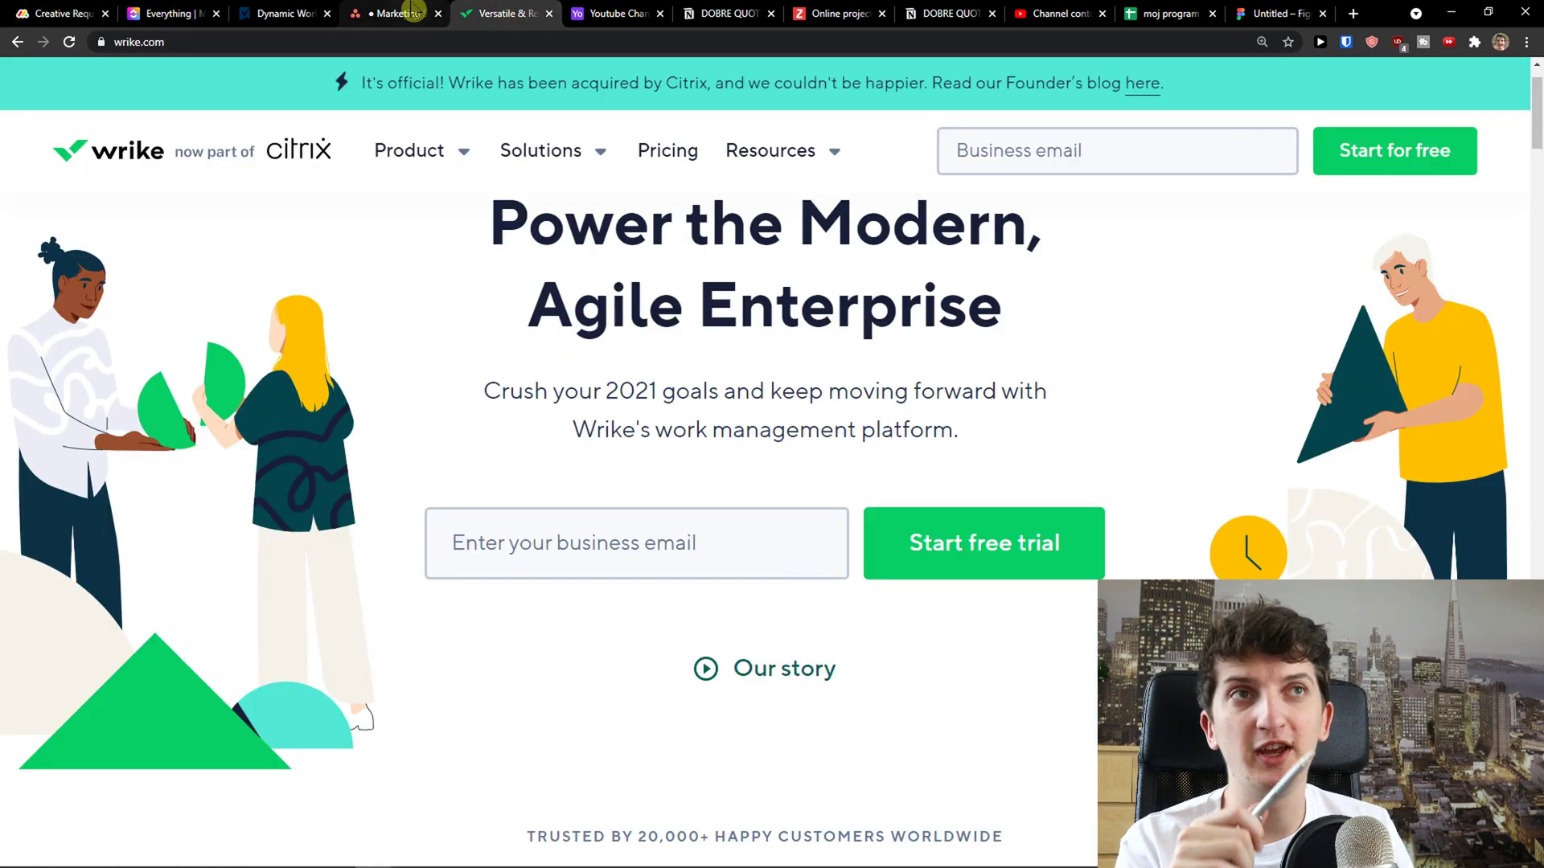
pyautogui.click(413, 11)
pyautogui.keyDown('shift'); pyautogui.click(507, 13); pyautogui.keyUp('shift')
pyautogui.moveTo(398, 13); pyautogui.dragTo(306, 8)
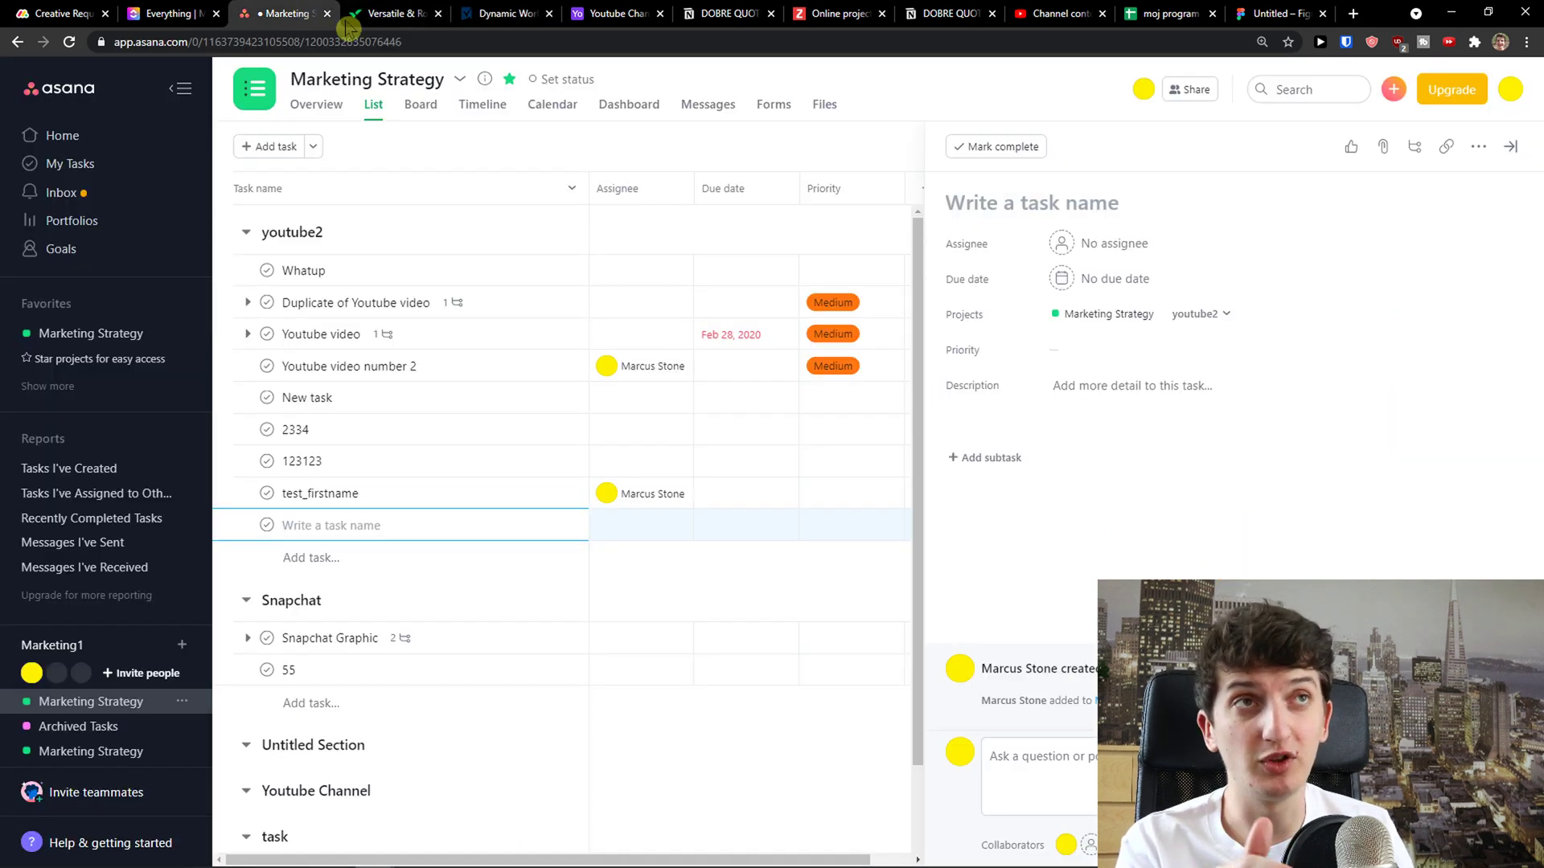
# Place the Airtable, Notion and Zoho tabs in order before Smartsheet, ending on the Smartsheet homepage.
pyautogui.click(611, 12)
pyautogui.moveTo(611, 12); pyautogui.dragTo(482, 10)
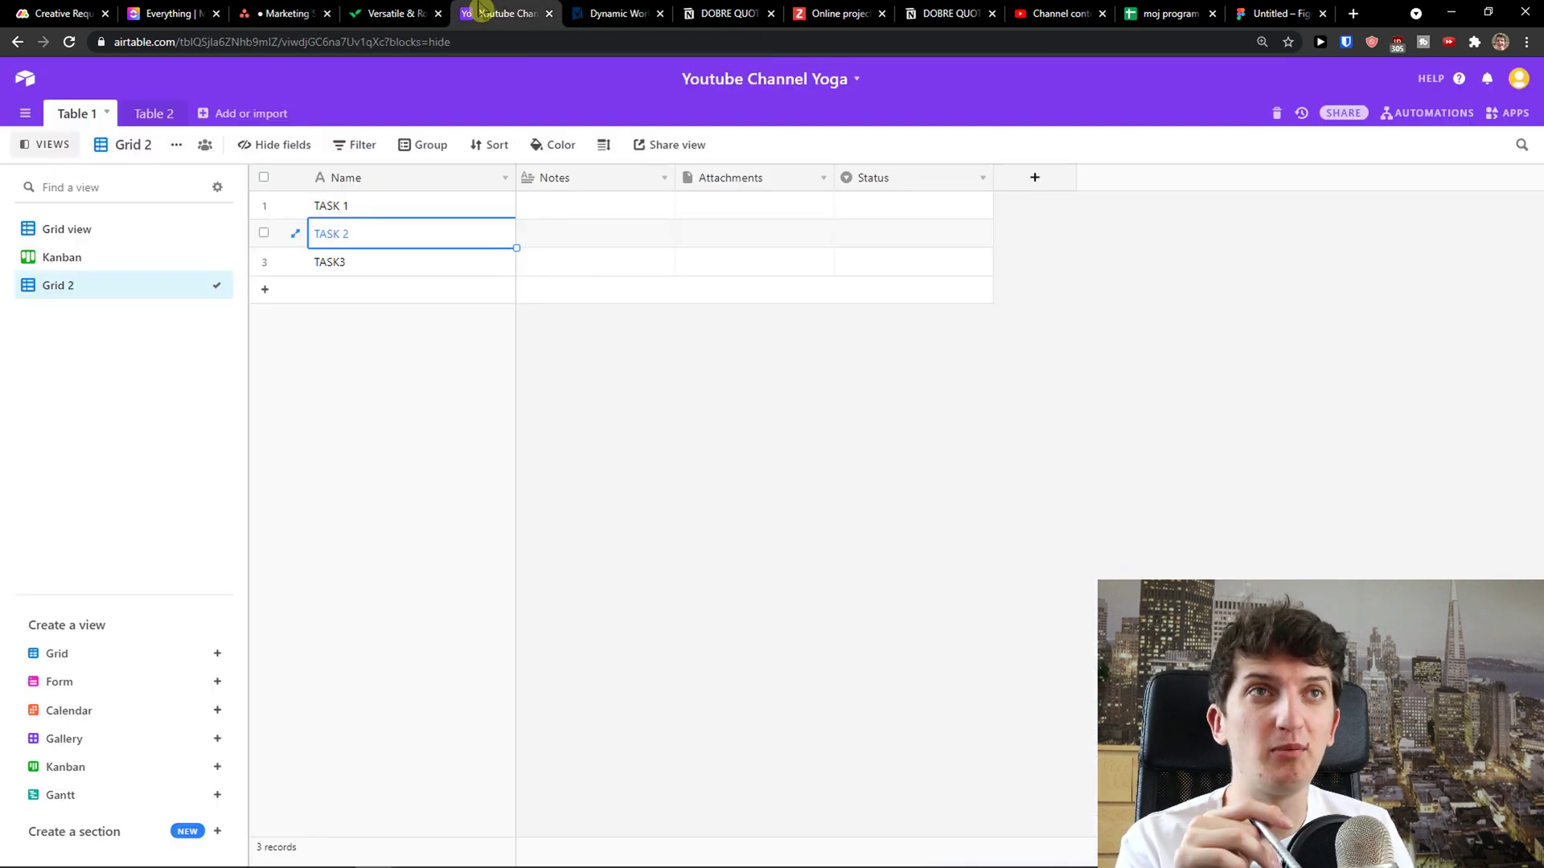
pyautogui.moveTo(732, 12); pyautogui.dragTo(615, 12)
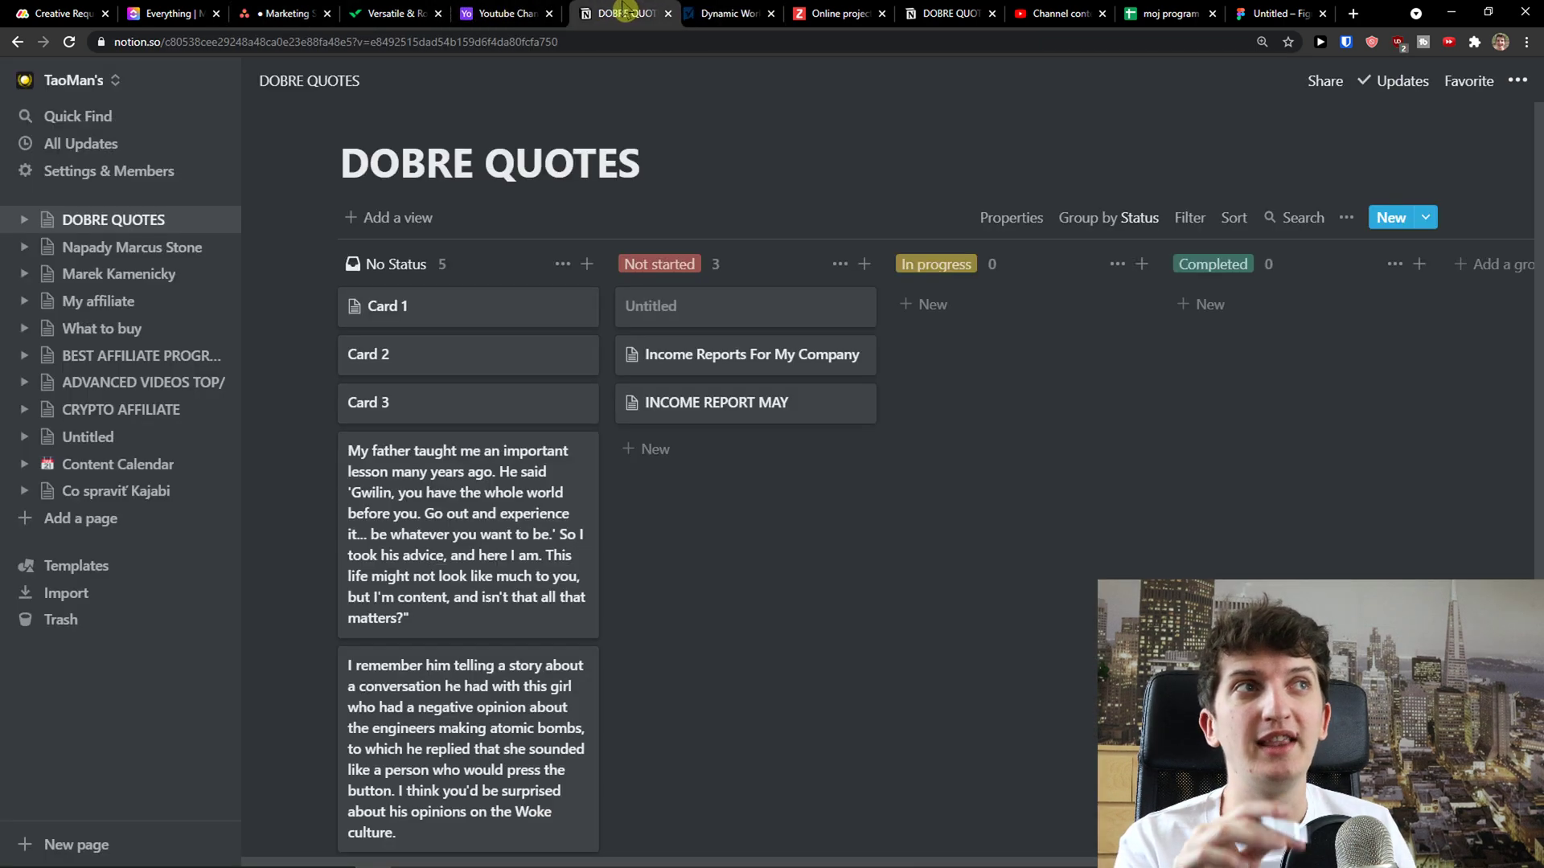
pyautogui.moveTo(814, 10); pyautogui.dragTo(704, 17)
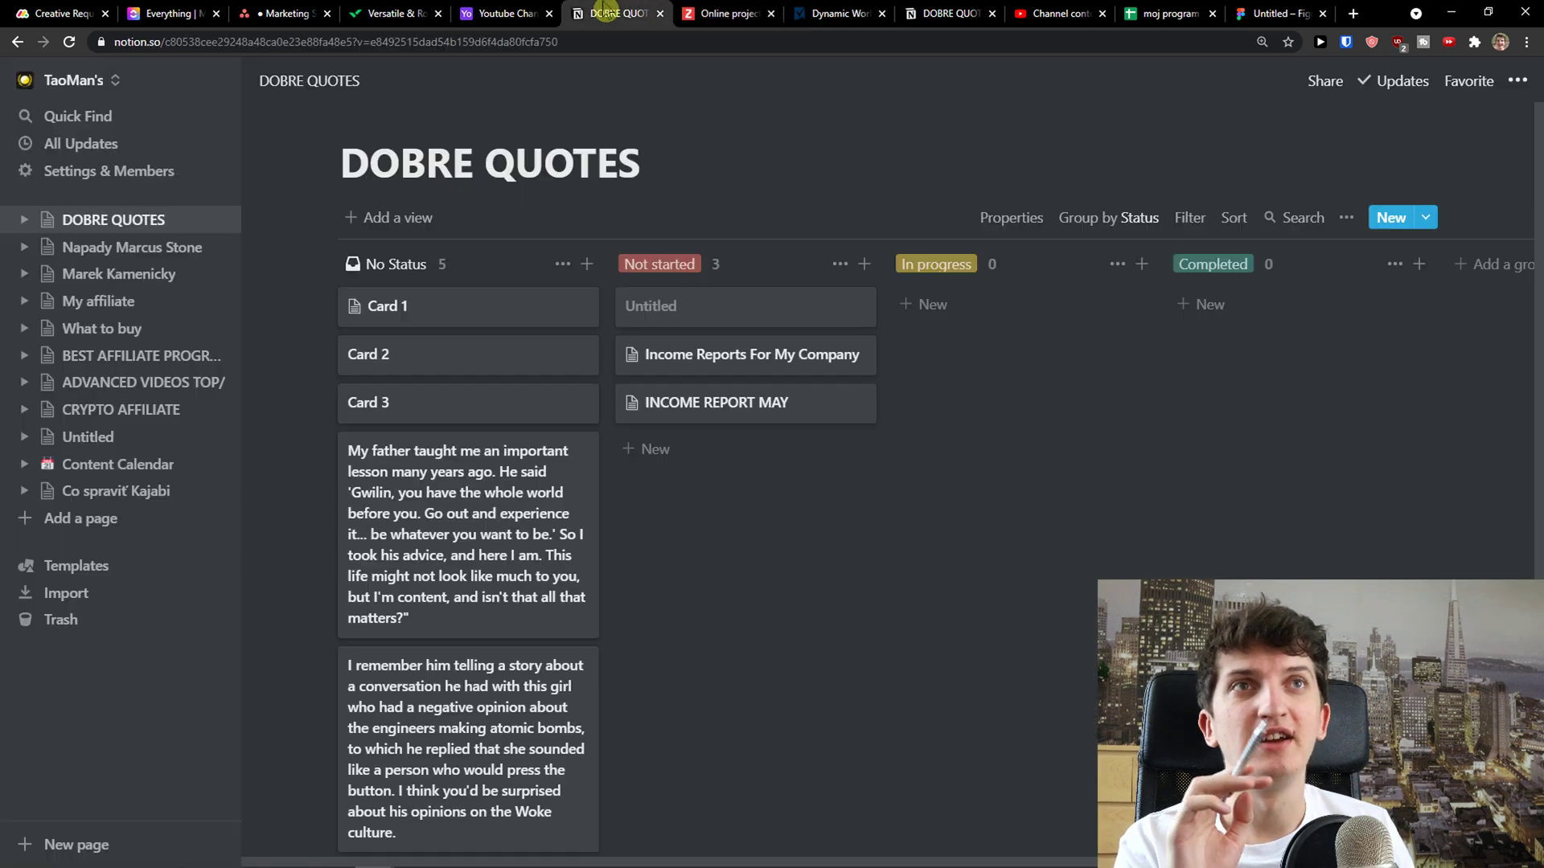
pyautogui.click(691, 16)
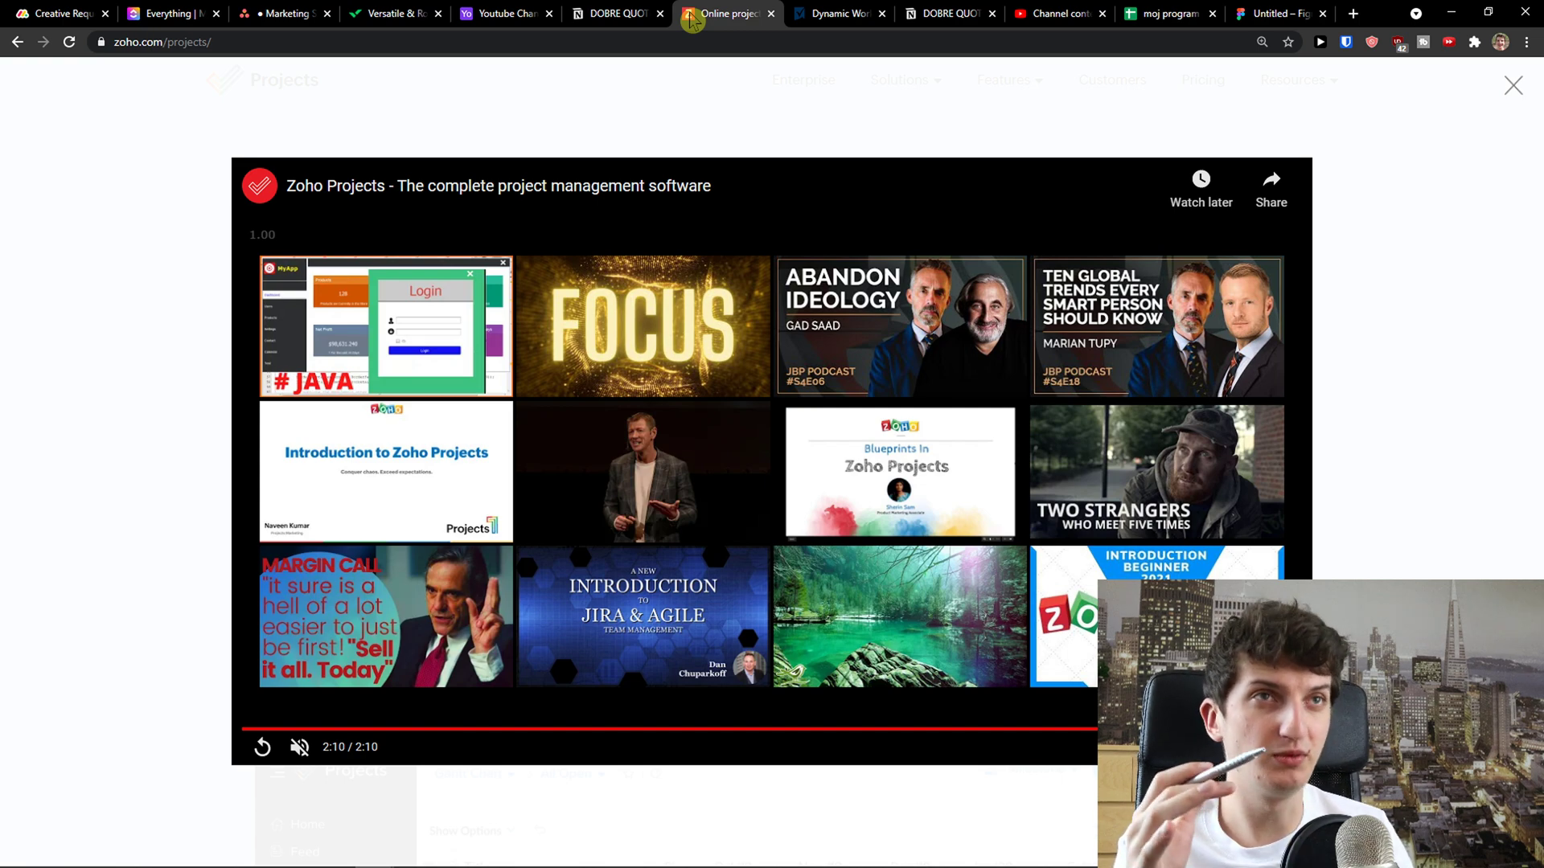
pyautogui.click(857, 11)
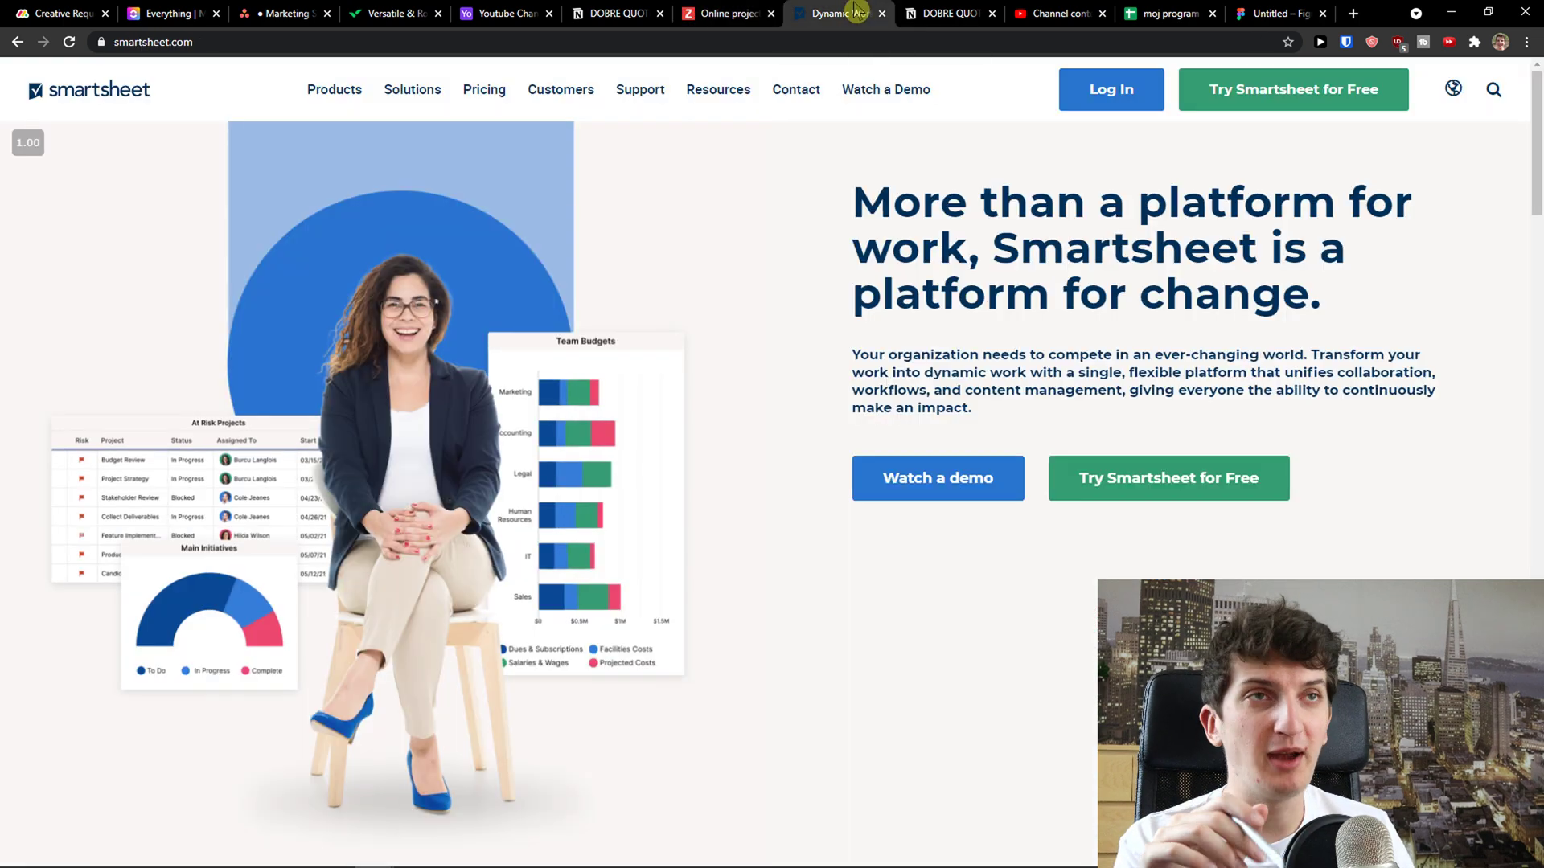